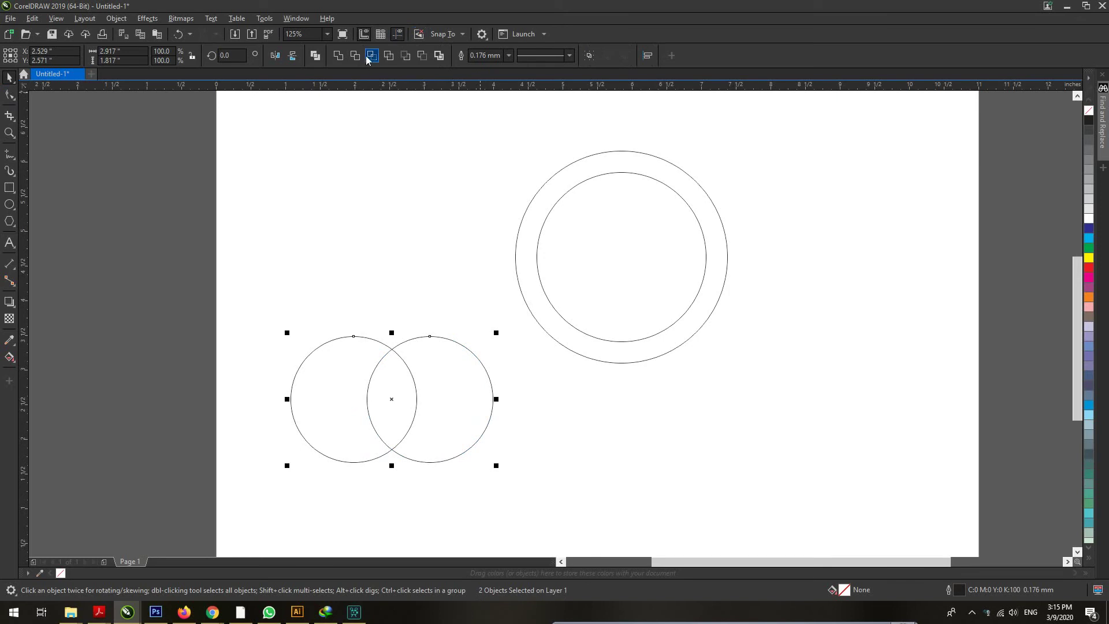
Create the intersection of the two overlapping circles as a leaf shape and delete both original circles.
click(372, 55)
drag(398, 391, 406, 233)
drag(330, 379, 316, 287)
key(Delete)
click(458, 252)
key(Delete)
Move the leaf shape away from its original spot and rotate it diagonally to about 317 degrees.
drag(397, 421, 404, 308)
click(404, 307)
scroll(407, 309, up, 2)
drag(452, 196, 490, 262)
click(484, 276)
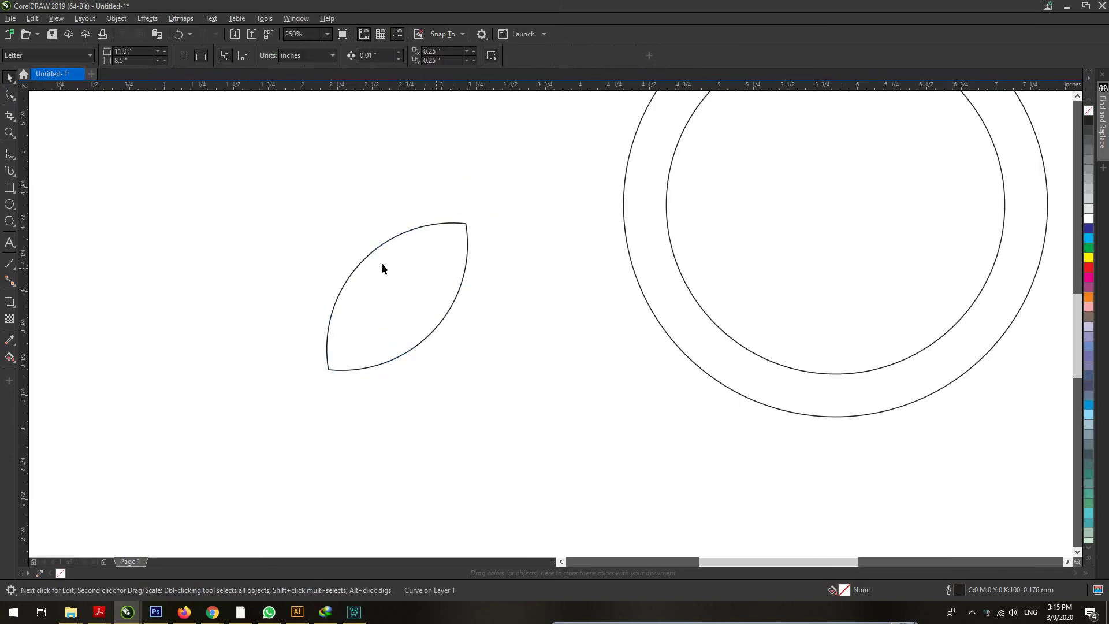
Draw two Bézier curves as a narrow vein from the leaf's lower tip to near its upper tip and back.
scroll(326, 346, up, 2)
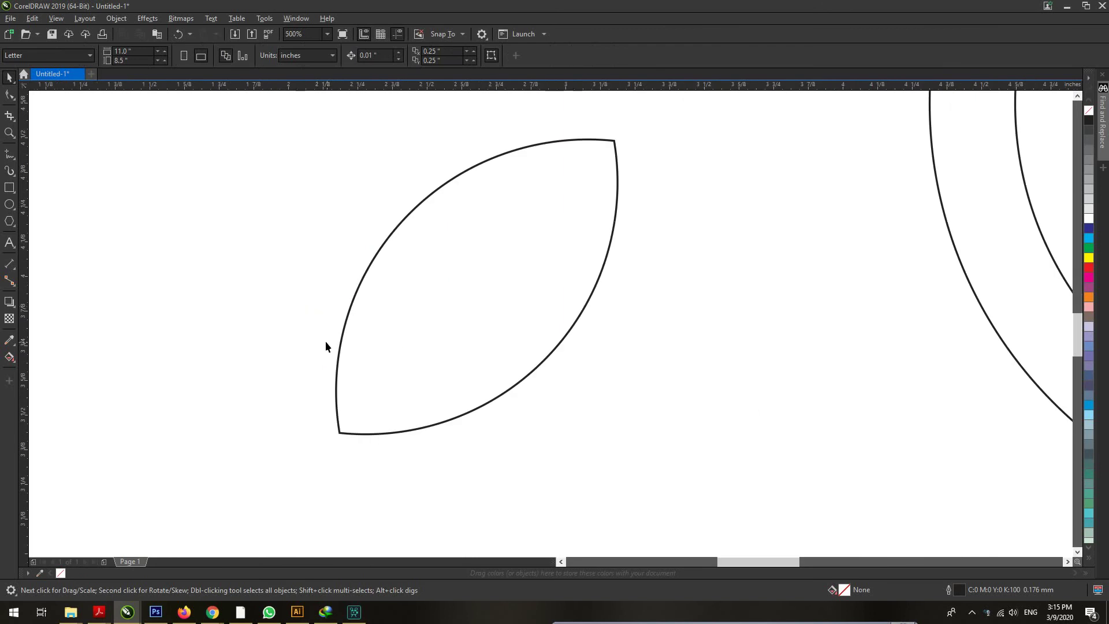
click(14, 157)
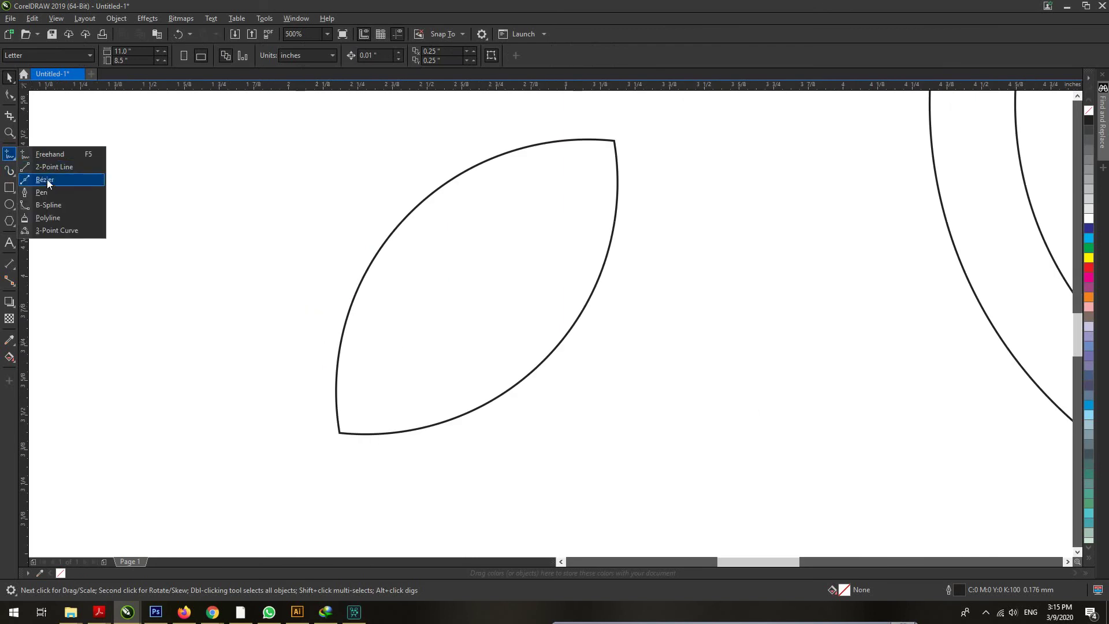
click(47, 179)
click(340, 432)
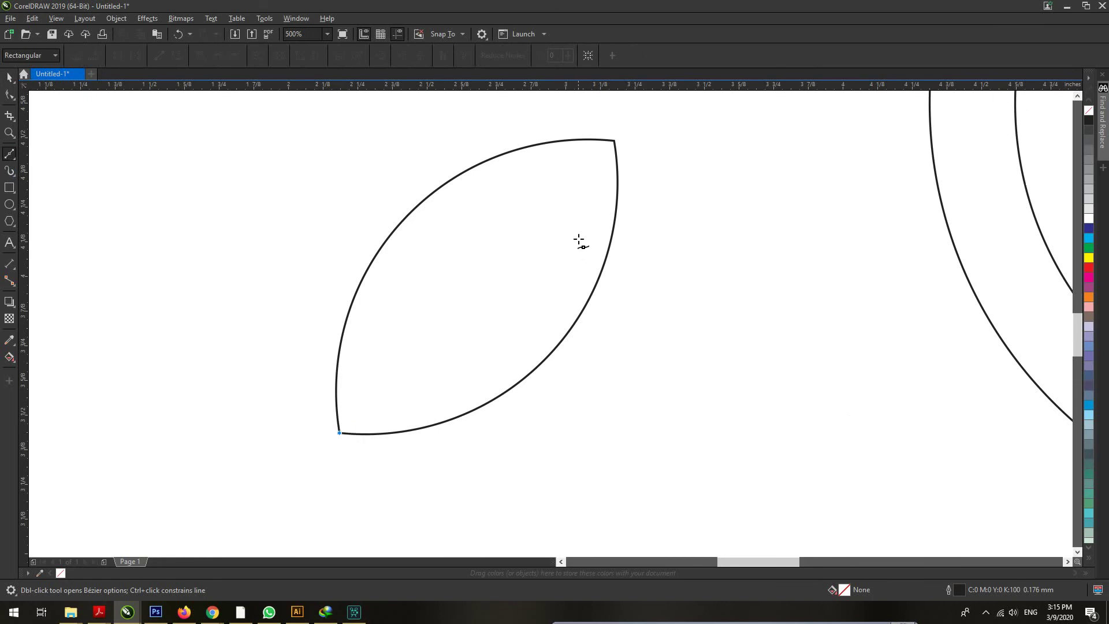
drag(577, 185, 660, 142)
click(581, 184)
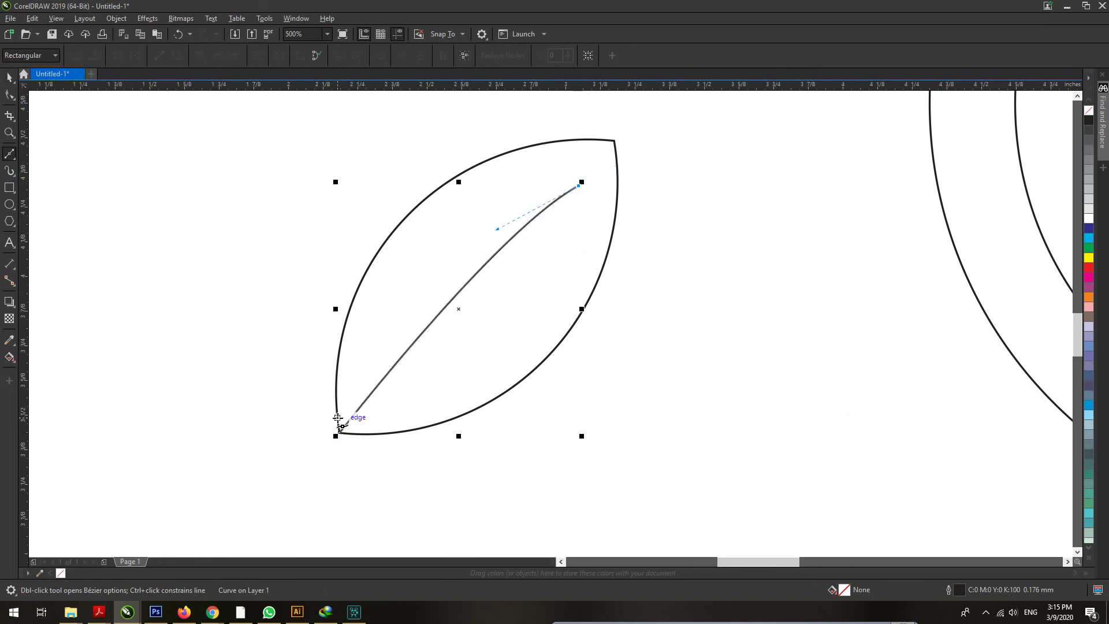
drag(337, 416, 228, 475)
Extend the vein outline past the leaf's lower tip as a short rounded stub and close it at its starting node.
scroll(347, 330, down, 2)
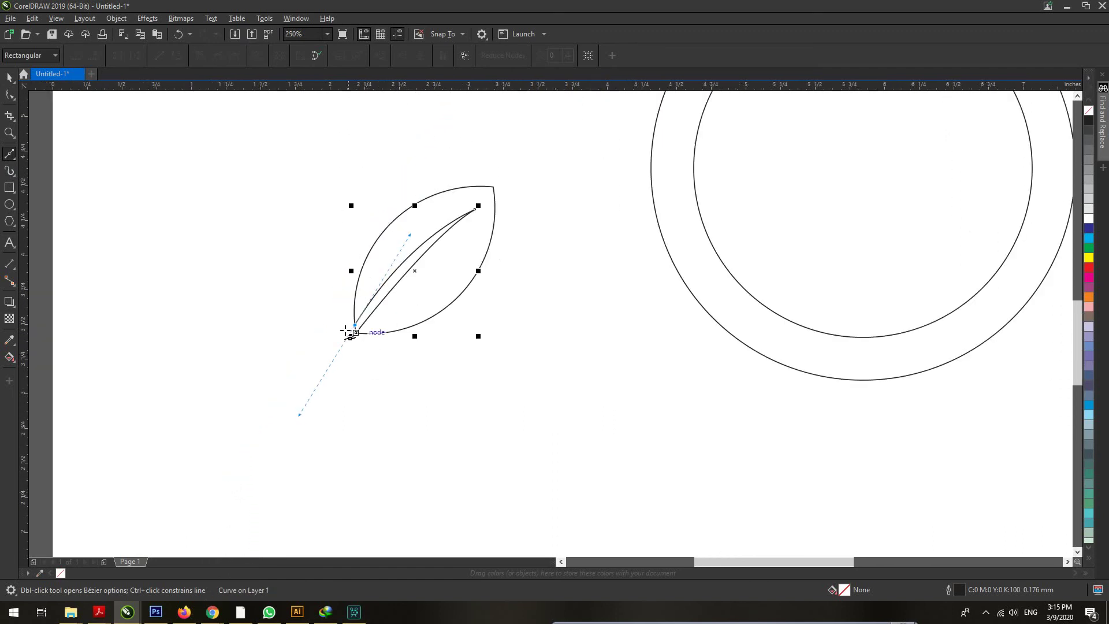
scroll(404, 350, up, 4)
click(426, 365)
click(384, 407)
drag(414, 437, 422, 417)
click(430, 396)
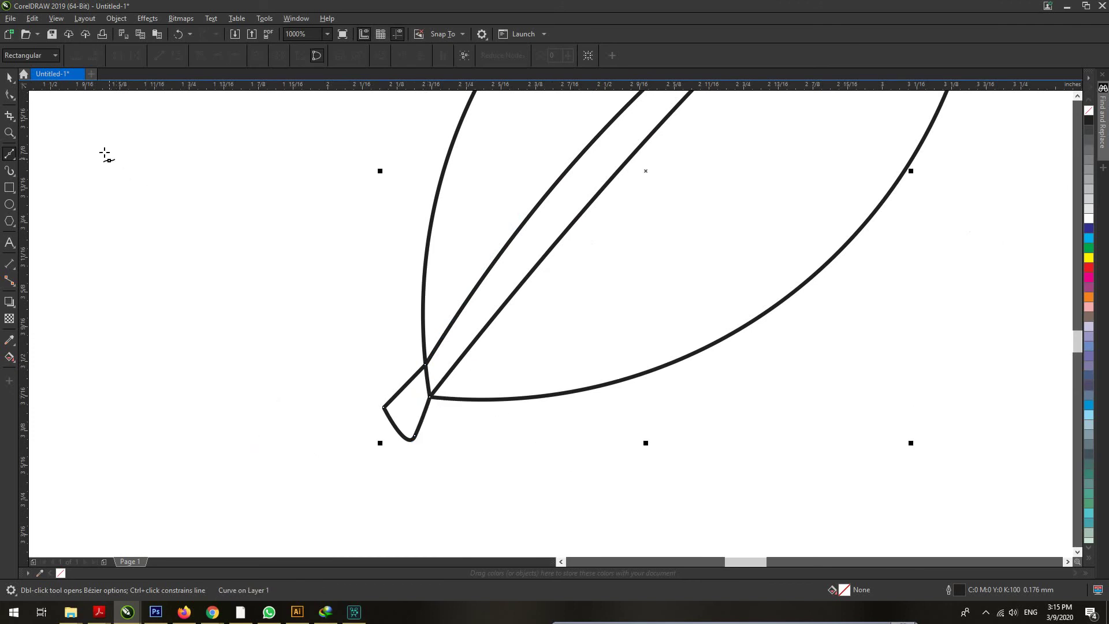
Trim the vein shape out of the leaf and delete the vein shape.
click(9, 77)
scroll(498, 415, down, 1)
shift+click(579, 290)
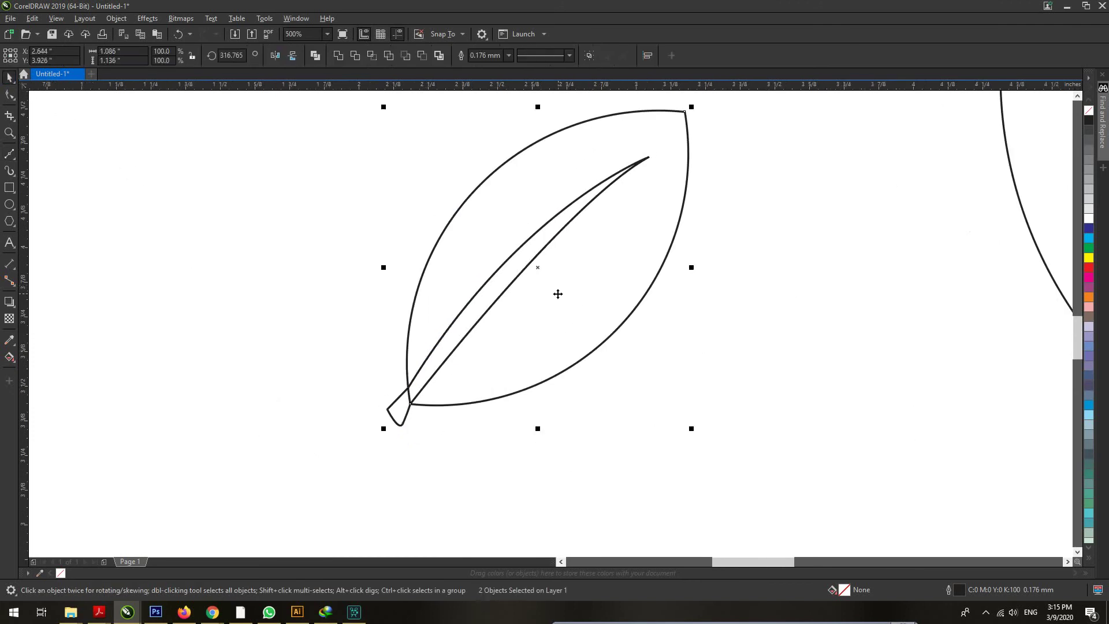
click(362, 58)
click(479, 302)
key(Escape)
scroll(648, 250, down, 5)
scroll(462, 295, up, 5)
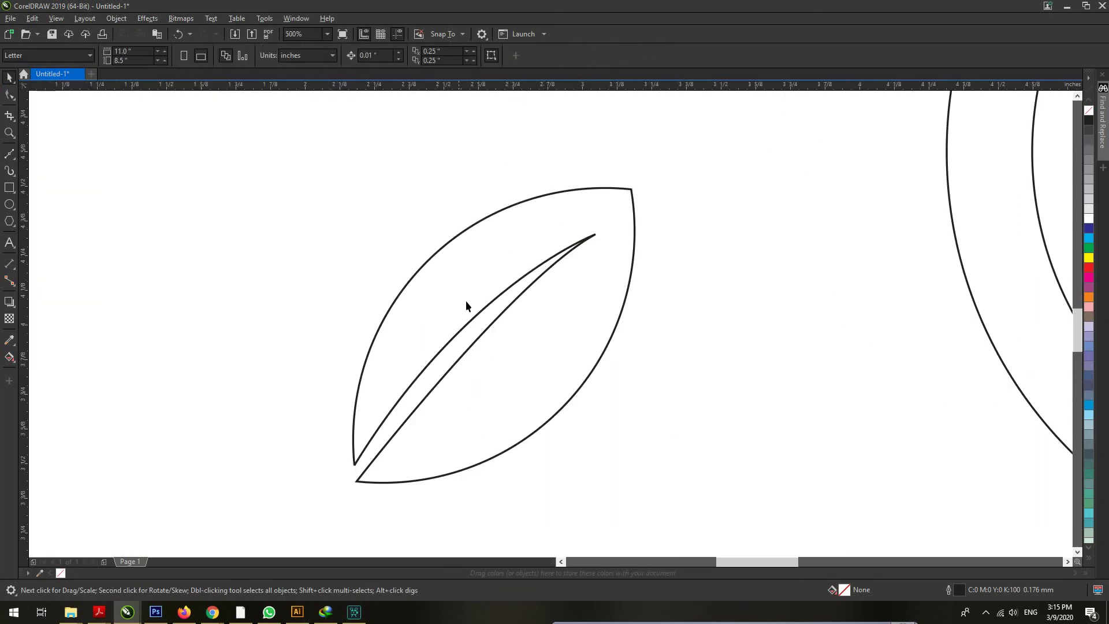
Make a mirrored copy of the leaf, scale it to about 60%, and place it beside the large leaf's base.
scroll(463, 296, down, 2)
click(495, 341)
drag(534, 306, 379, 317)
click(379, 317)
click(345, 273)
drag(396, 228, 366, 258)
drag(339, 296, 359, 330)
scroll(359, 330, down, 3)
scroll(533, 256, up, 3)
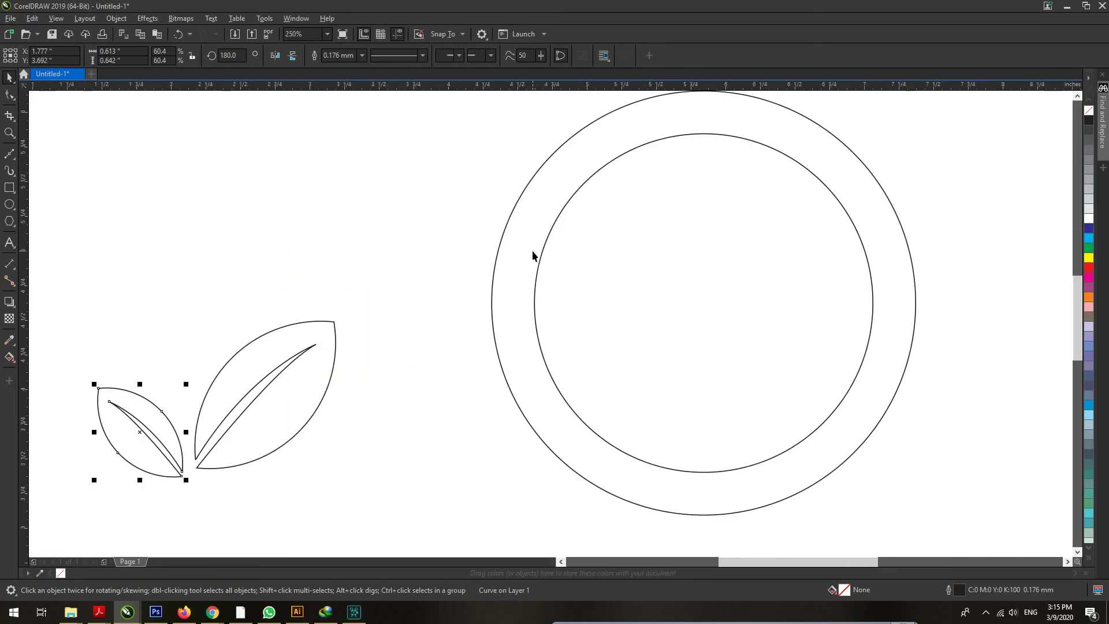
scroll(440, 275, down, 3)
scroll(353, 305, up, 3)
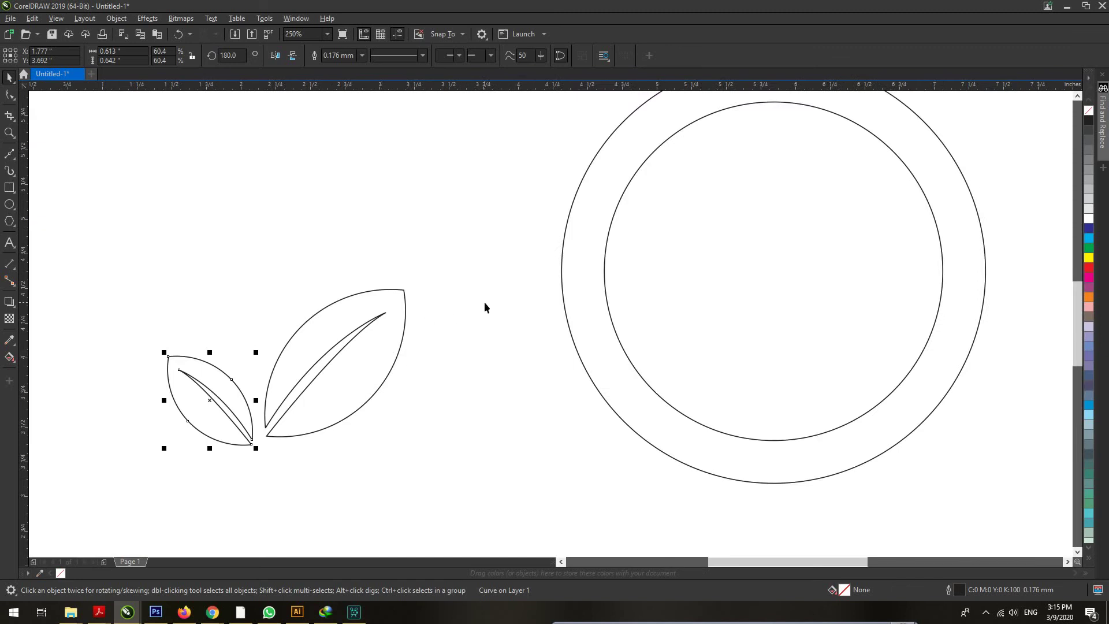
Place a mirrored copy of the small leaf below the large leaf.
click(209, 392)
click(183, 382)
drag(164, 401, 326, 436)
click(373, 430)
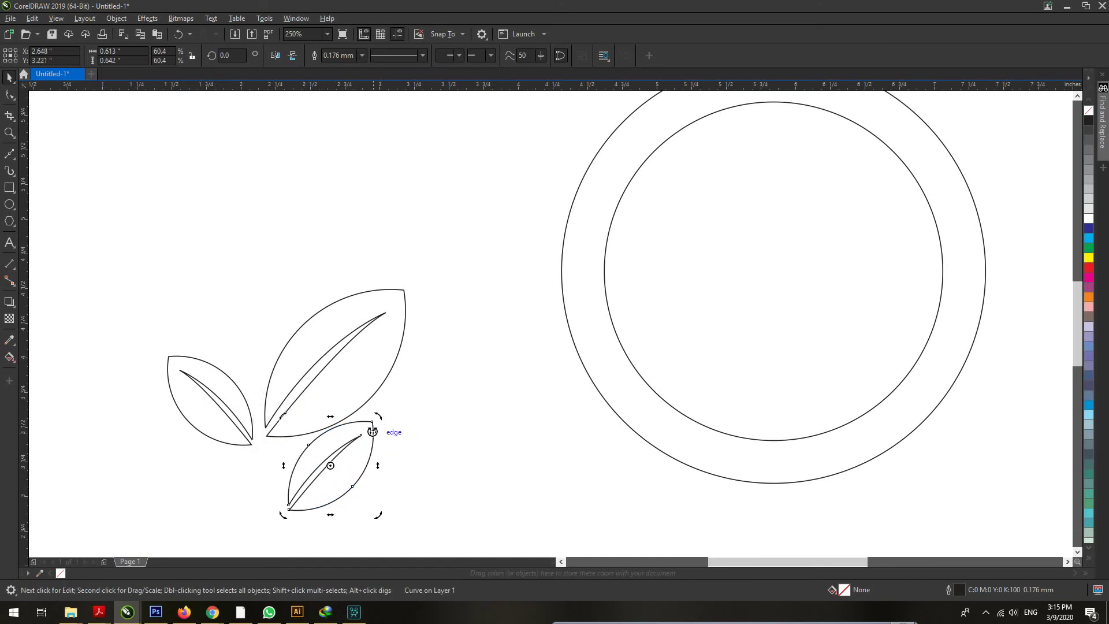
click(374, 422)
click(369, 428)
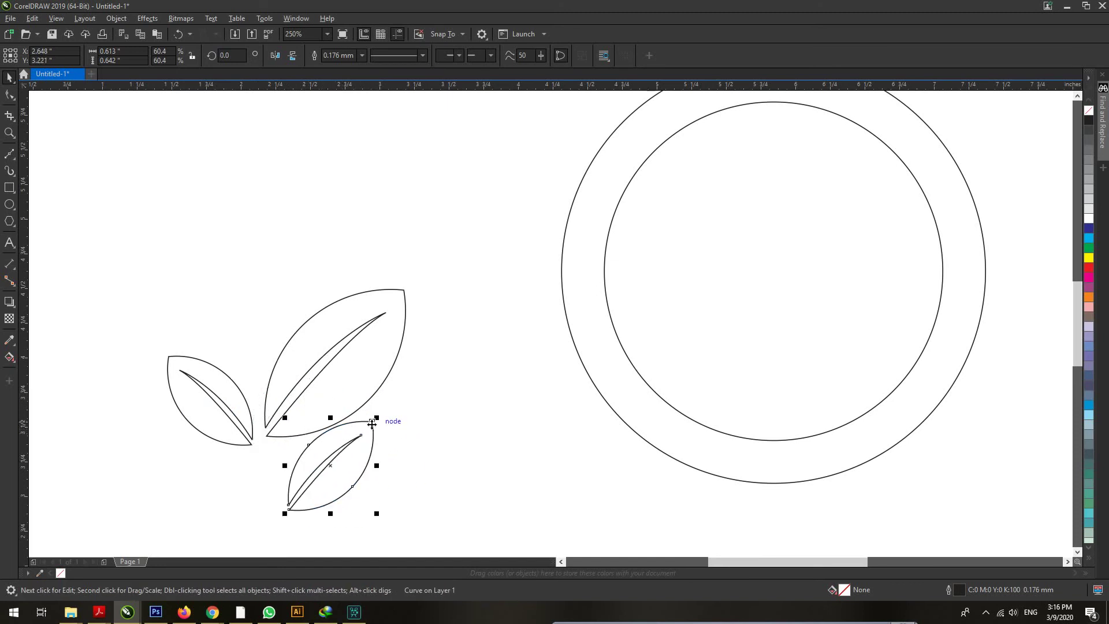
Scale the third leaf to about 41% and rotate it so it points outward below the large leaf's base.
drag(375, 421, 353, 455)
click(362, 434)
click(429, 456)
click(311, 449)
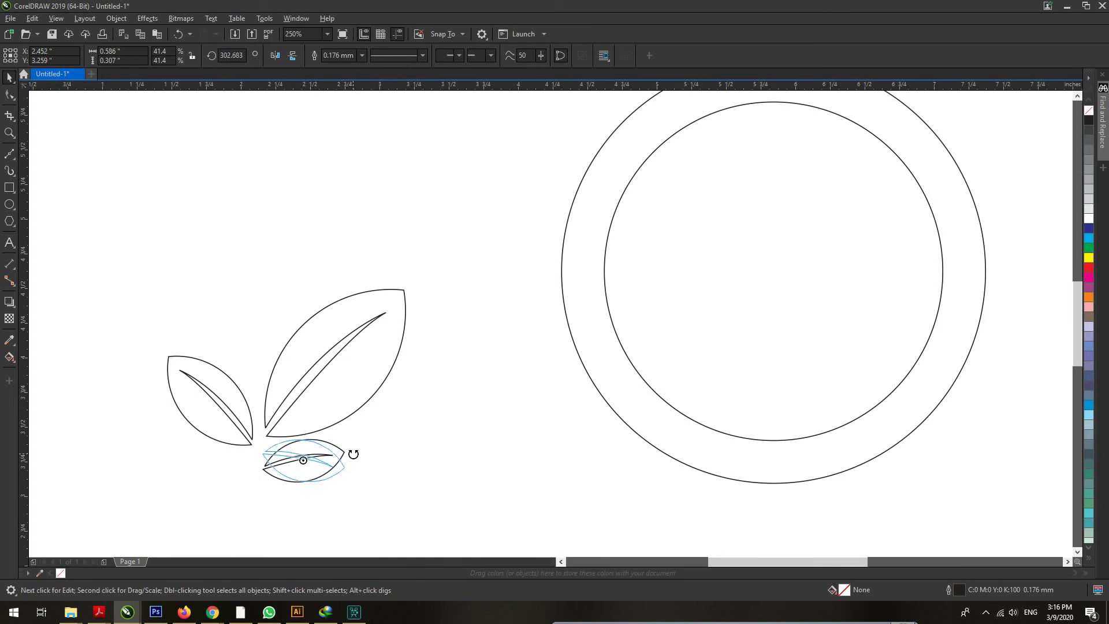
drag(353, 454, 353, 455)
click(491, 462)
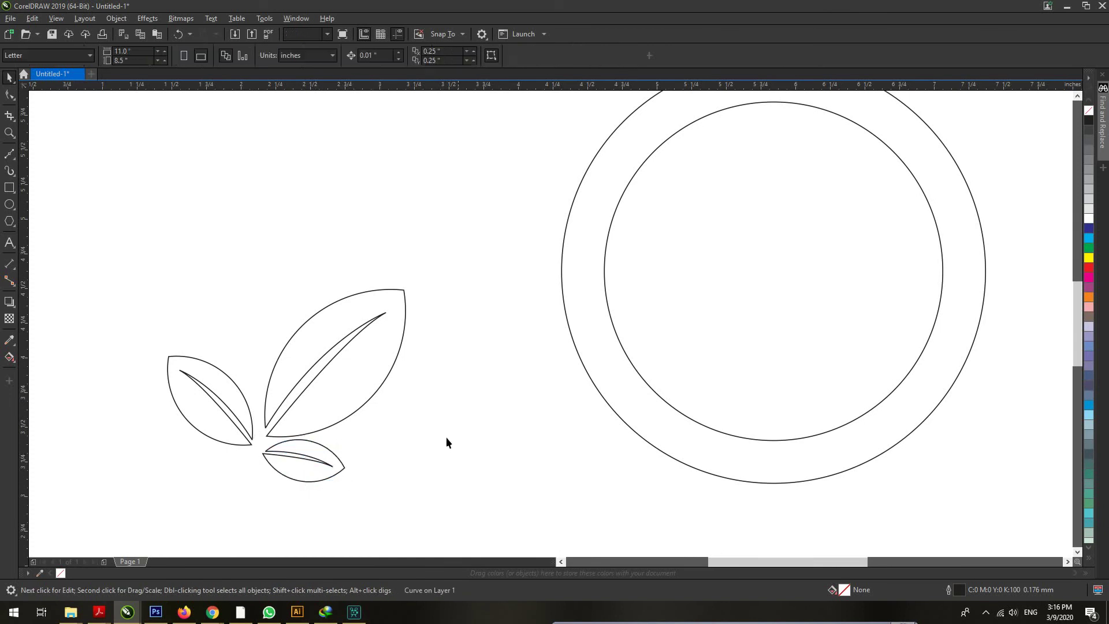
Weld the three leaves into a single shape.
drag(476, 473, 477, 472)
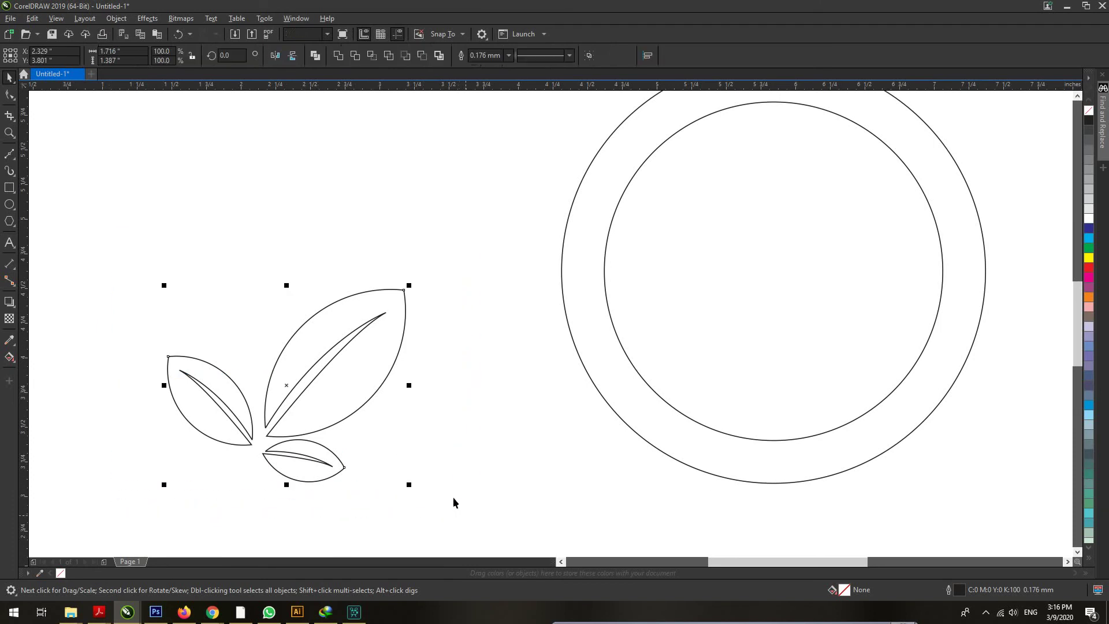
click(338, 58)
scroll(408, 317, down, 4)
scroll(479, 256, up, 2)
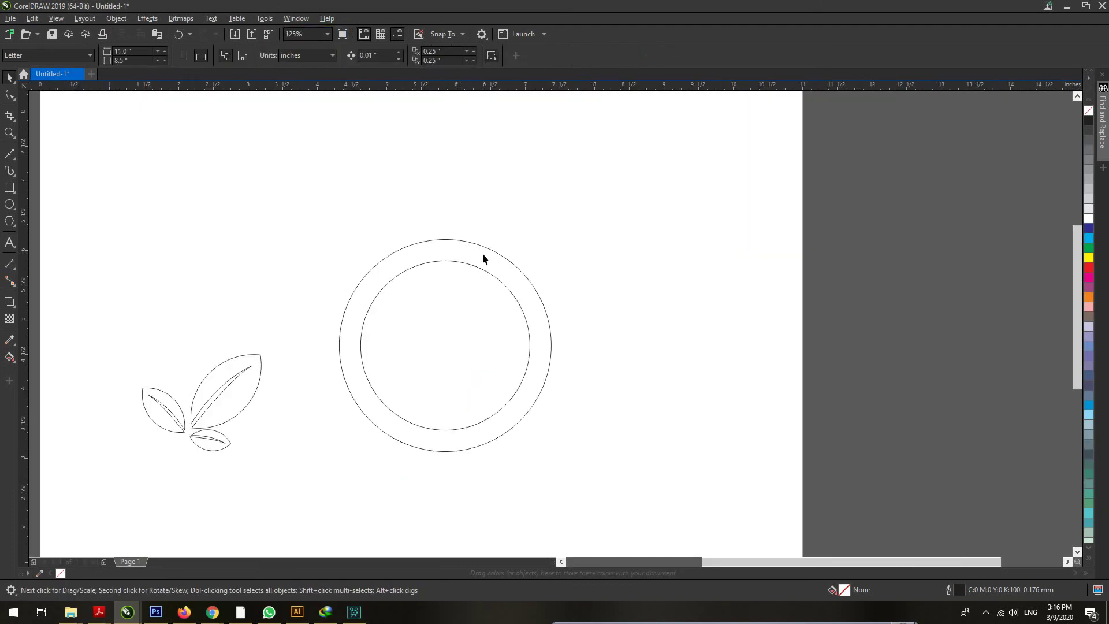
Fill the ring with green and remove its outline.
click(485, 248)
click(1089, 249)
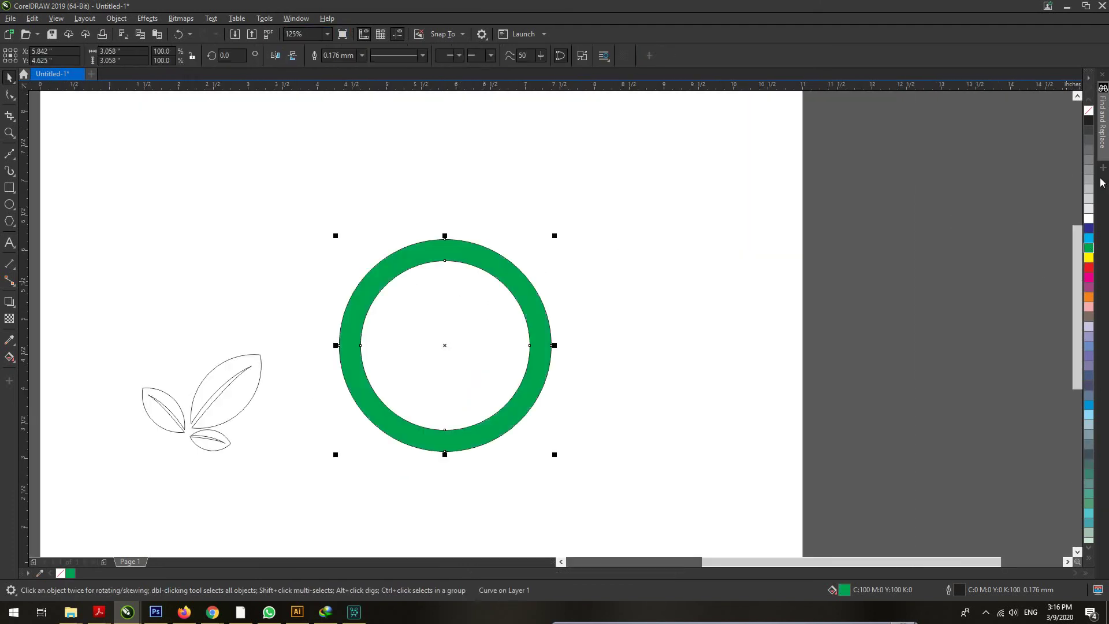
right_click(1088, 110)
click(642, 382)
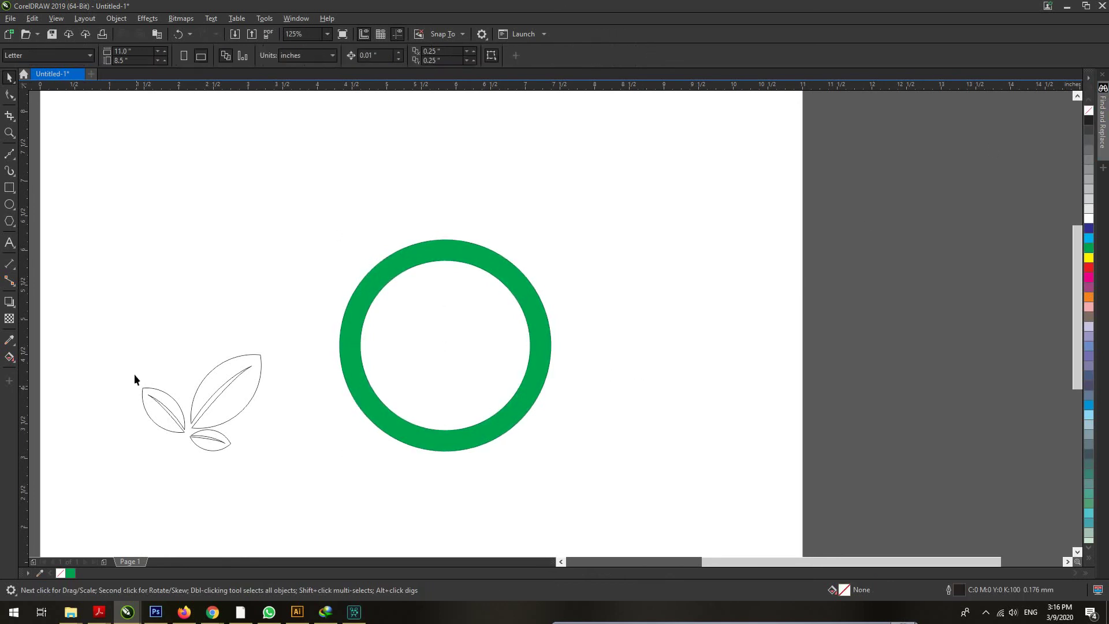
Fill the leaf cluster with the same green, remove its outline, and move it above and right of the ring.
drag(118, 313, 338, 497)
click(70, 572)
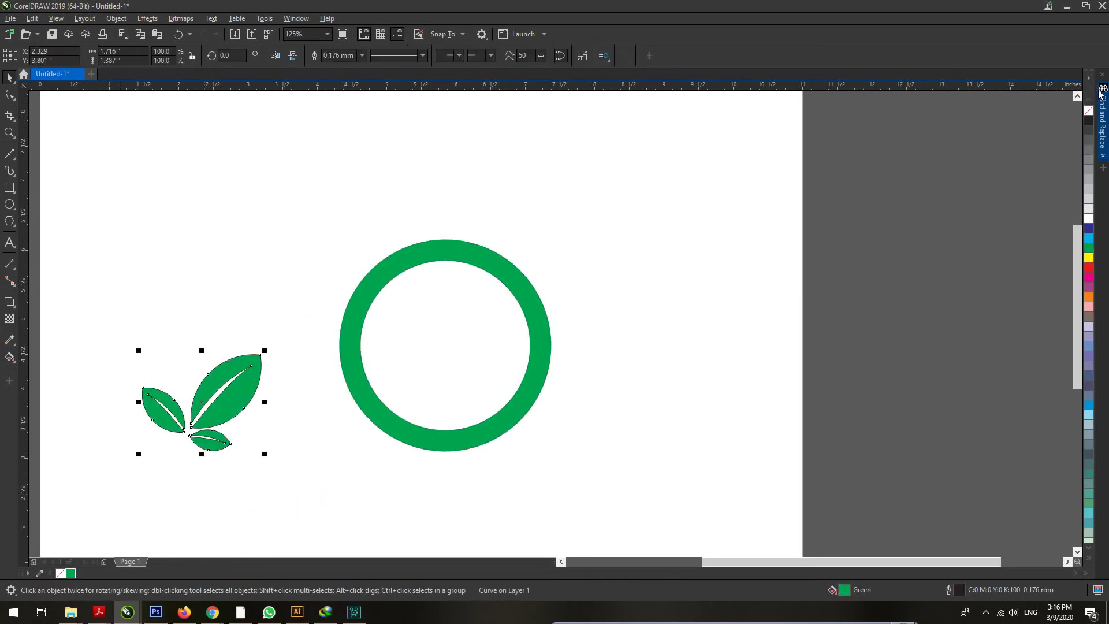
right_click(1089, 111)
drag(243, 389, 694, 213)
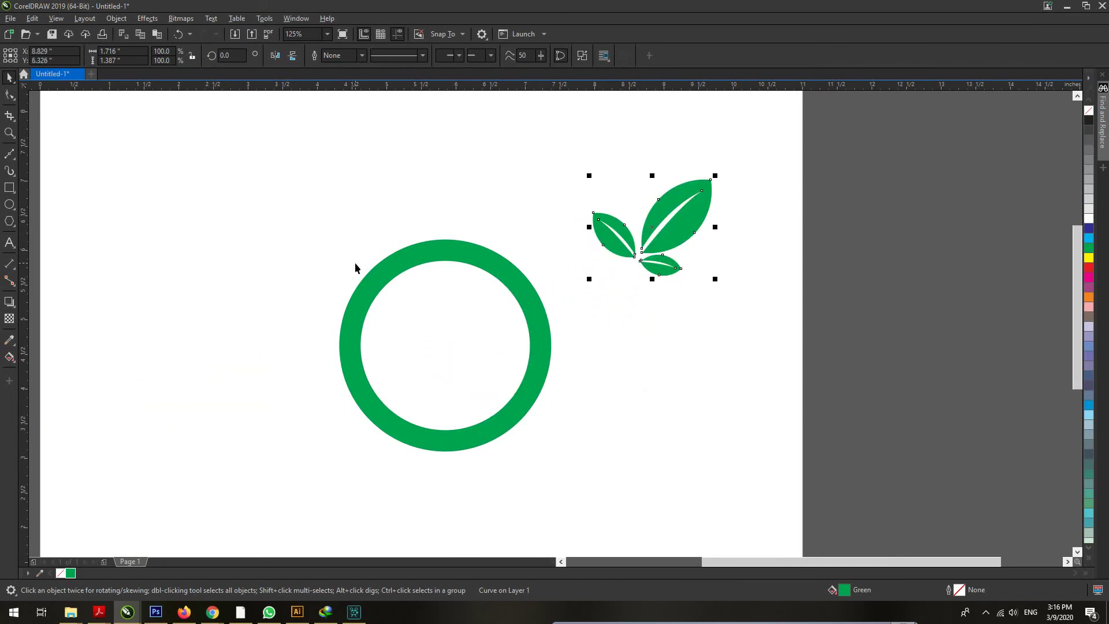
Draw a square from the ring's centre over its upper-right quarter and enlarge it to about 1.93 inches.
click(11, 191)
drag(445, 239, 466, 345)
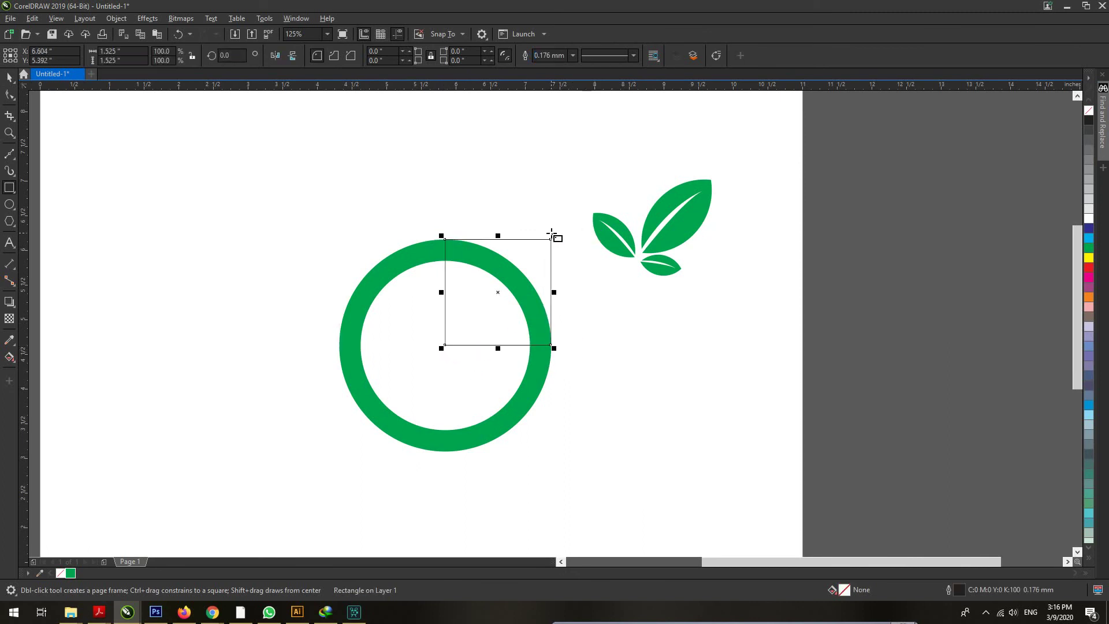
drag(553, 234, 578, 211)
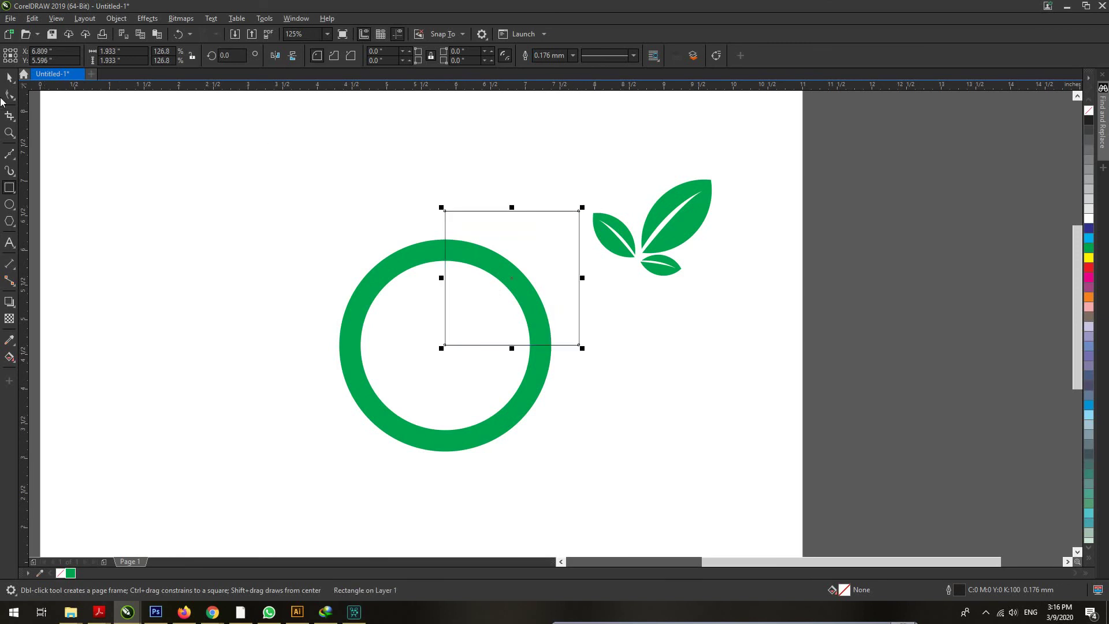
Trim the upper-right quarter off the ring with the square and delete the square.
shift+click(383, 258)
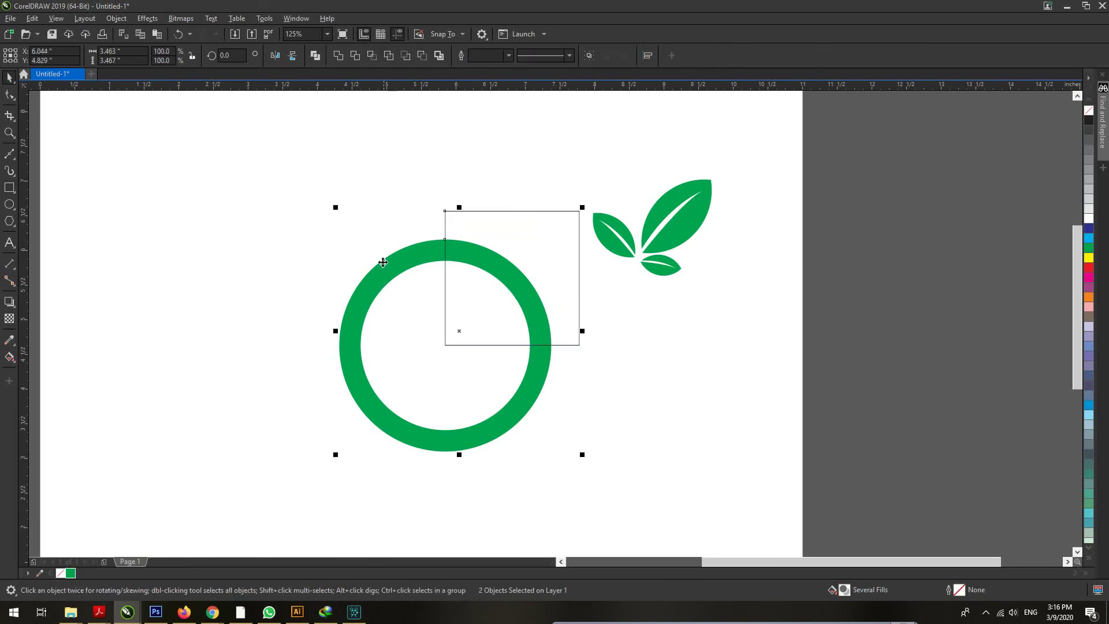
click(354, 54)
click(595, 191)
key(Tab)
key(Delete)
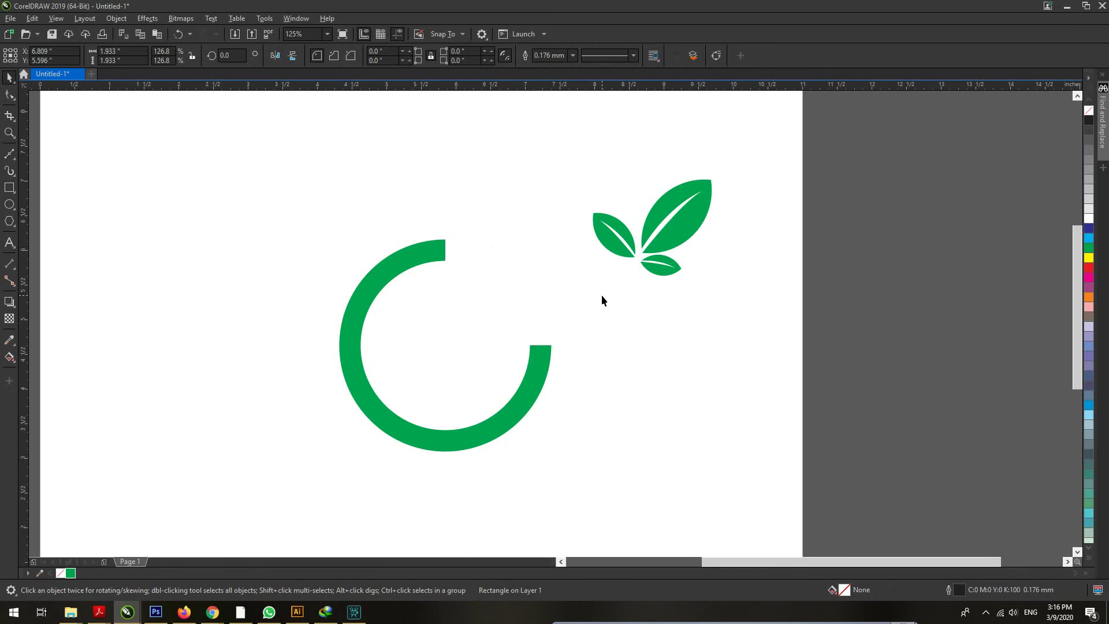
Move the leaf cluster to the ring's upper cut end and rotate it to about 353 degrees.
drag(667, 230, 546, 232)
click(545, 231)
drag(565, 167, 589, 217)
drag(507, 222, 577, 218)
scroll(475, 233, up, 2)
scroll(476, 233, up, 2)
click(532, 250)
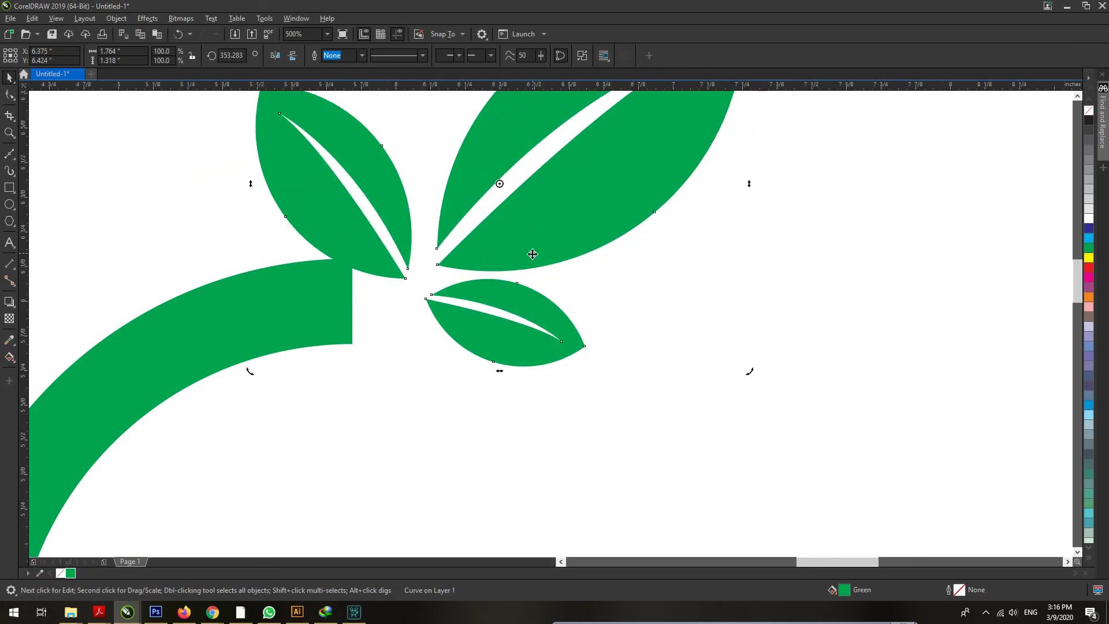
Rotate the leaf cluster further to about 318 degrees and move it above and right of the ring's gap.
scroll(532, 250, down, 1)
drag(645, 123, 658, 194)
drag(555, 270, 561, 299)
click(564, 263)
drag(675, 146, 686, 173)
drag(556, 274, 731, 243)
scroll(591, 283, down, 2)
scroll(550, 289, down, 1)
scroll(541, 320, up, 1)
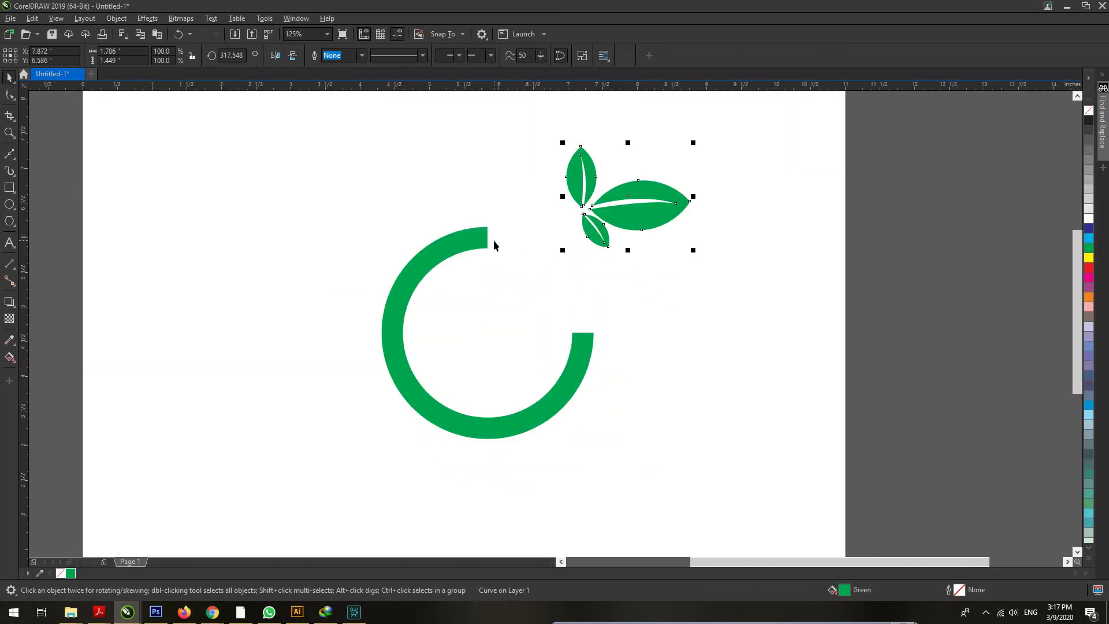
Add a node midway along the ring's upper cut edge and pull it outward into a point.
click(479, 242)
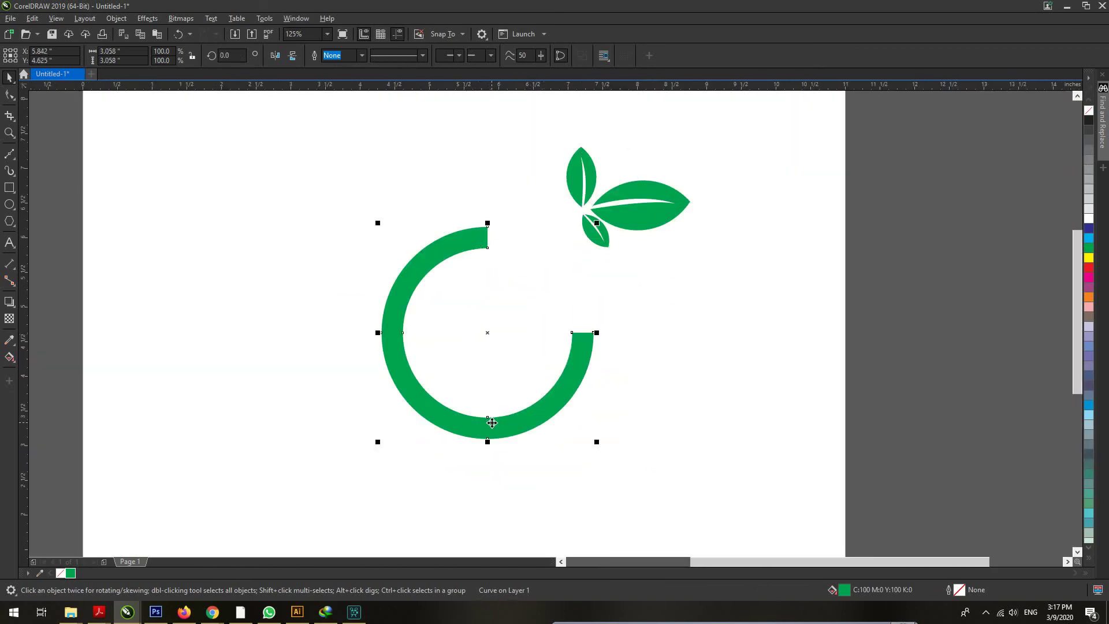
scroll(529, 232, up, 3)
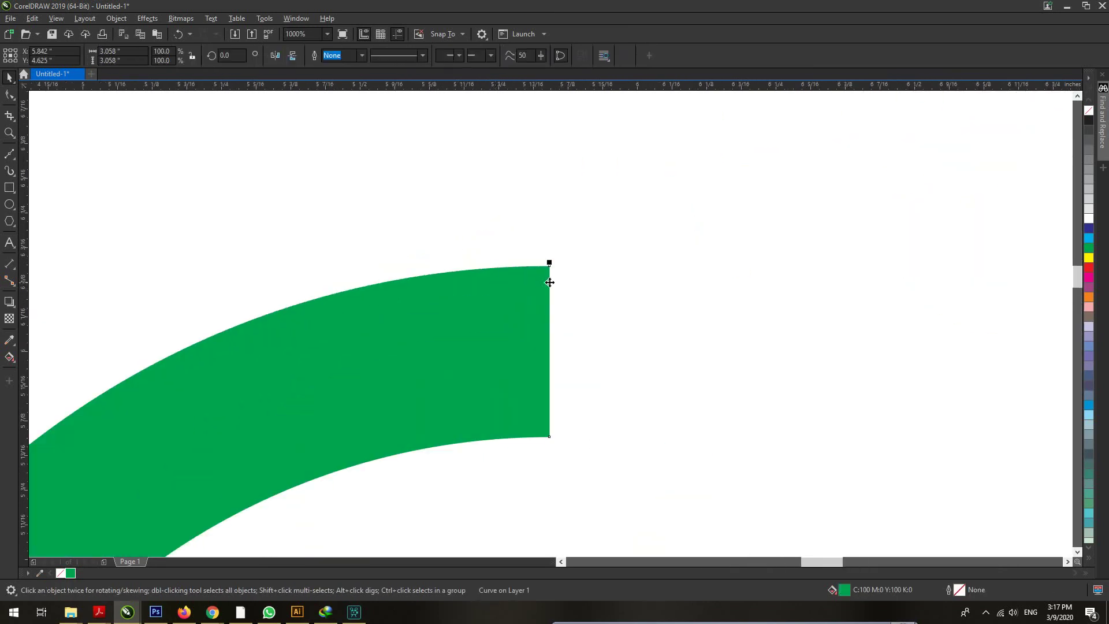
click(10, 95)
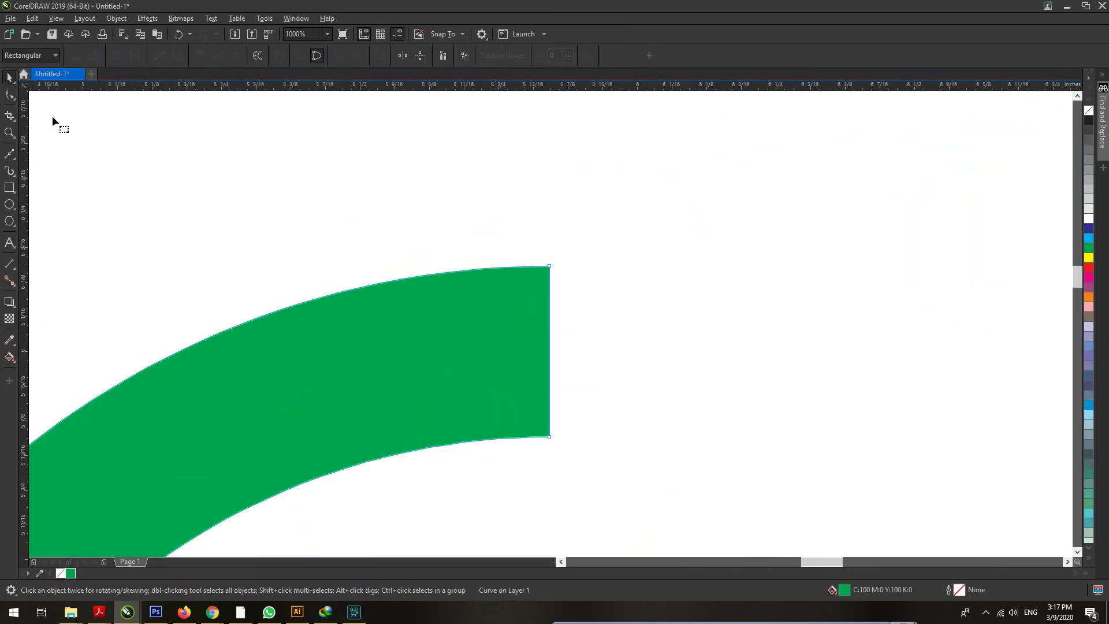
double_click(550, 354)
drag(550, 357, 630, 360)
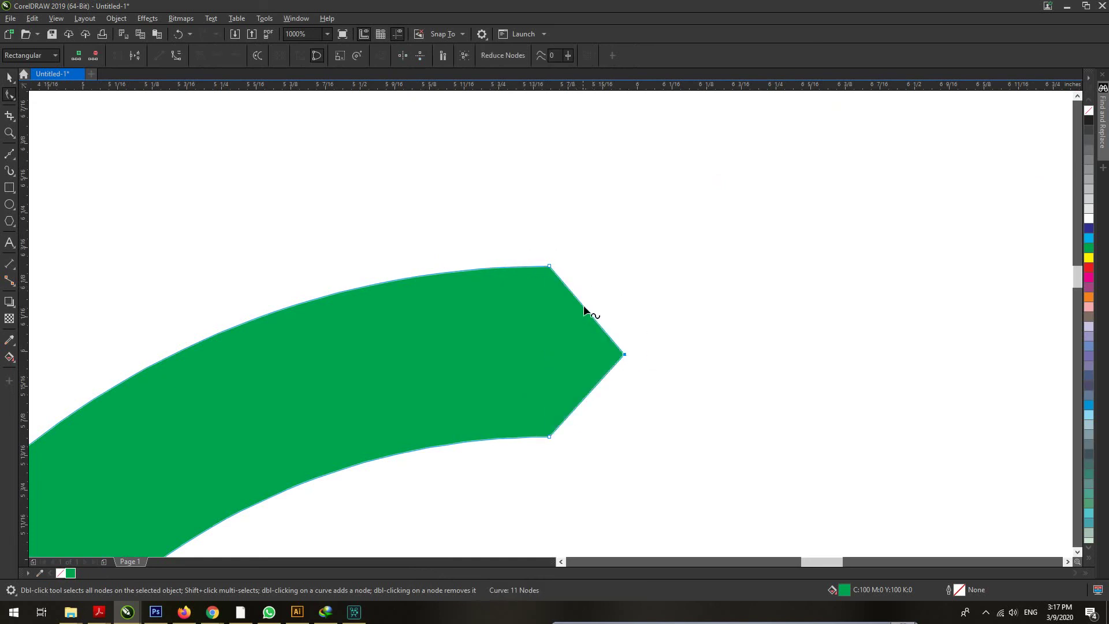
Try smoothing the nodes around the ring's pointed end.
drag(491, 218, 669, 493)
click(218, 55)
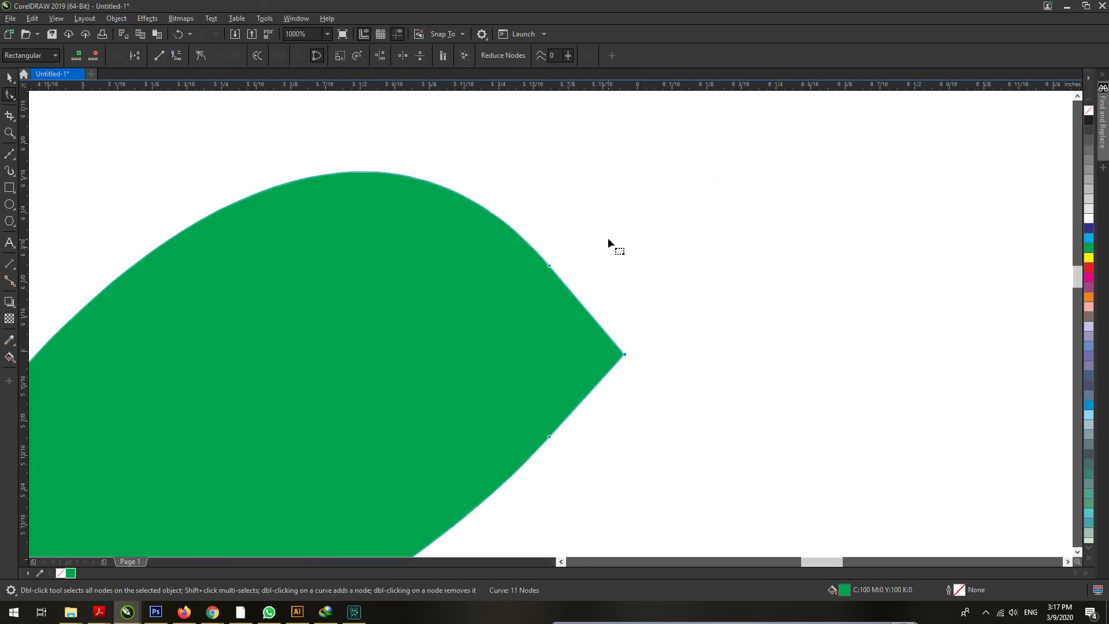
key(ctrl+z)
Delete the tip node of the ring's pointed end and shift the outer corner node inward to thin the end.
click(258, 57)
click(634, 368)
double_click(624, 355)
drag(549, 267, 542, 314)
Raise the inner corner node of the ring's end about 0.06 inches and adjust its curve handle to sharpen the tip.
scroll(532, 237, down, 4)
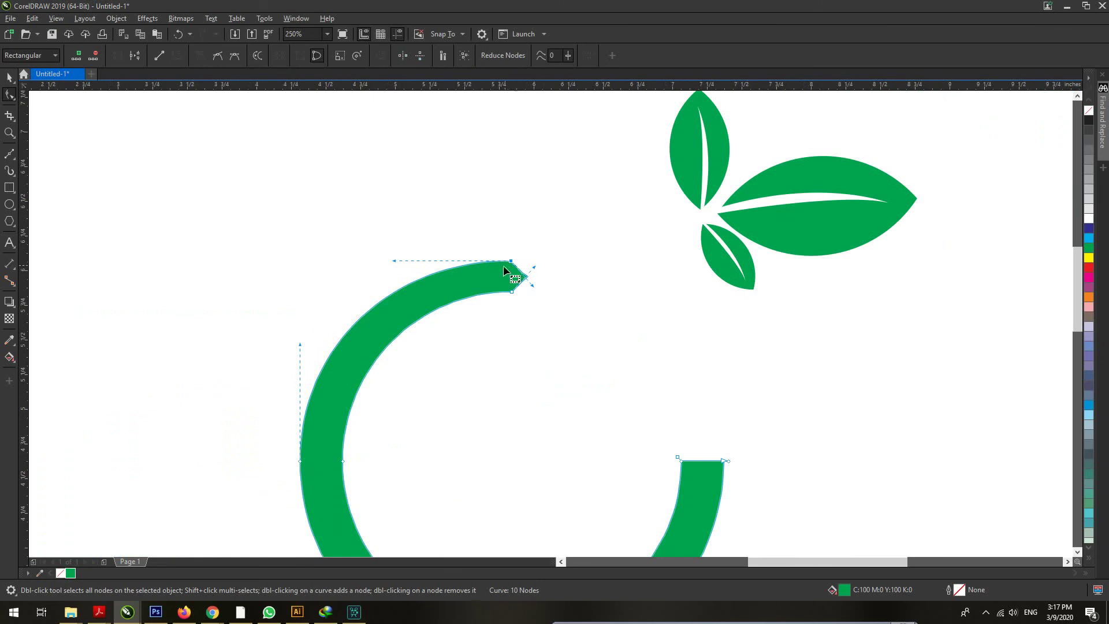
scroll(508, 268, up, 4)
drag(505, 290, 503, 256)
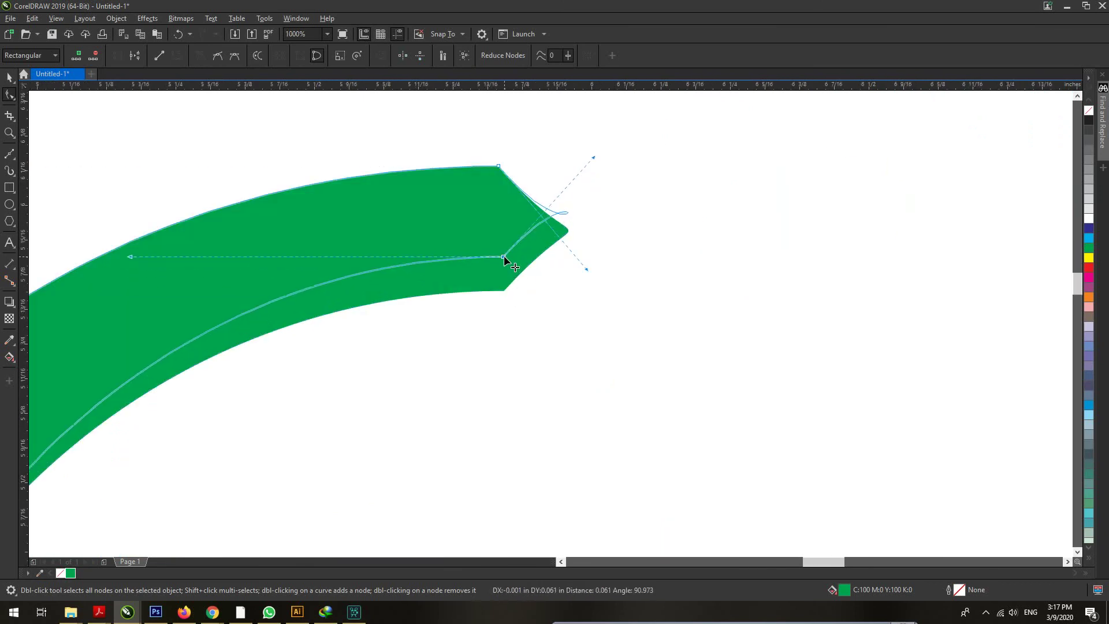
drag(593, 158, 631, 191)
scroll(587, 282, down, 4)
scroll(587, 283, up, 2)
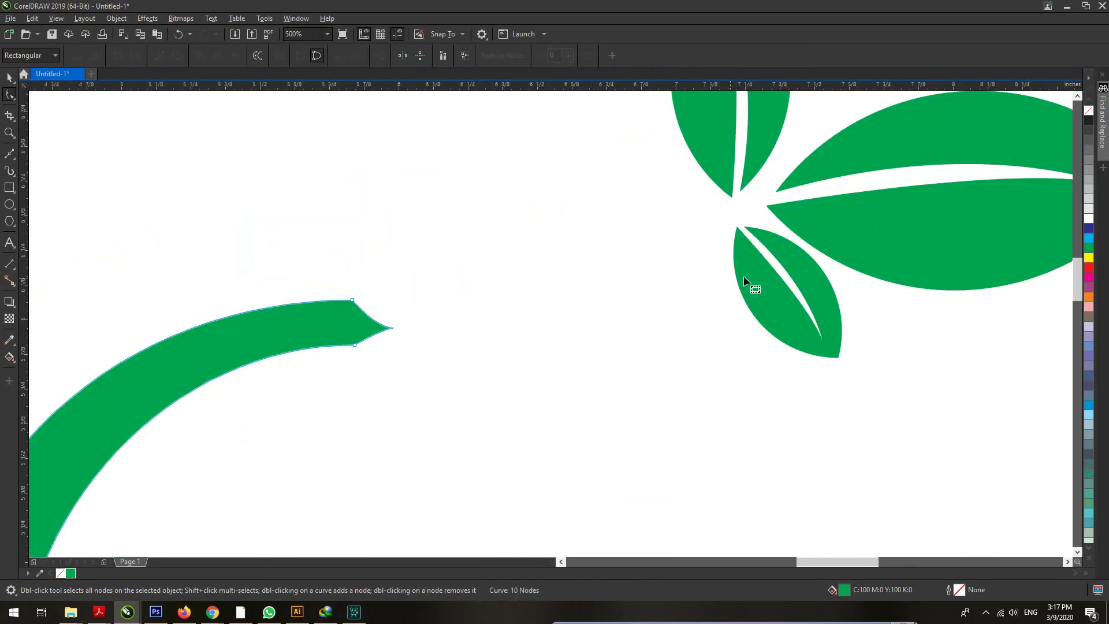
Move the three-leaf cluster onto the ring's pointed end and rotate it slightly clockwise.
scroll(667, 399, down, 2)
drag(866, 416, 509, 108)
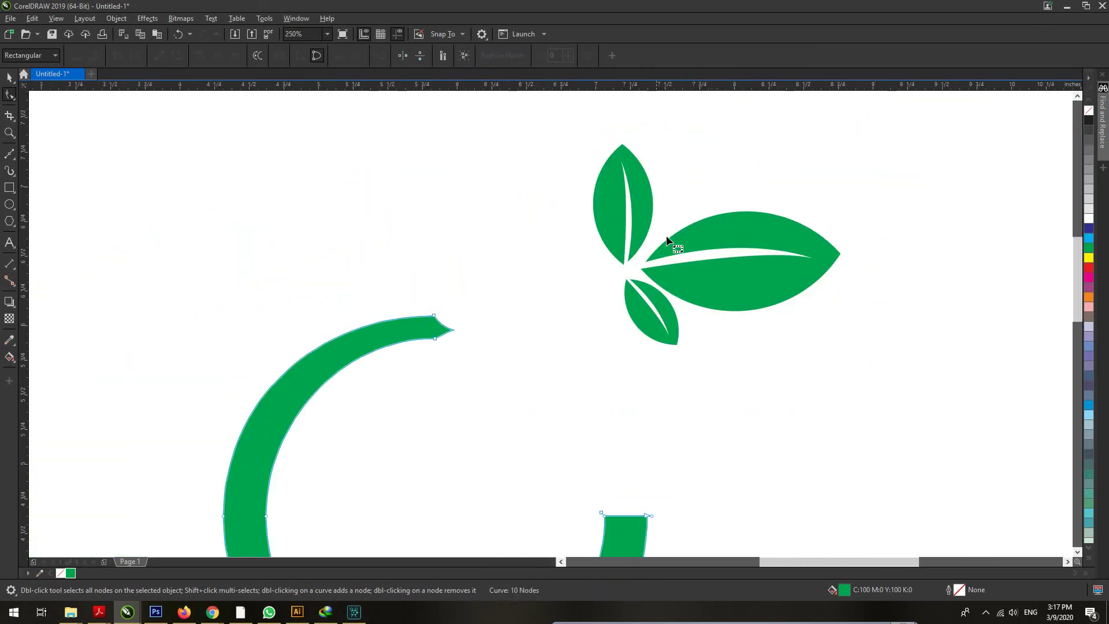
click(9, 76)
click(771, 263)
drag(787, 248, 608, 304)
click(601, 302)
drag(671, 196, 676, 215)
click(574, 289)
Fine-tune the leaf cluster's position so the leaves fan out closely around the ring's pointed tip.
scroll(535, 306, up, 1)
drag(535, 306, 550, 309)
scroll(461, 291, up, 1)
drag(460, 315, 458, 309)
scroll(458, 309, down, 1)
click(647, 230)
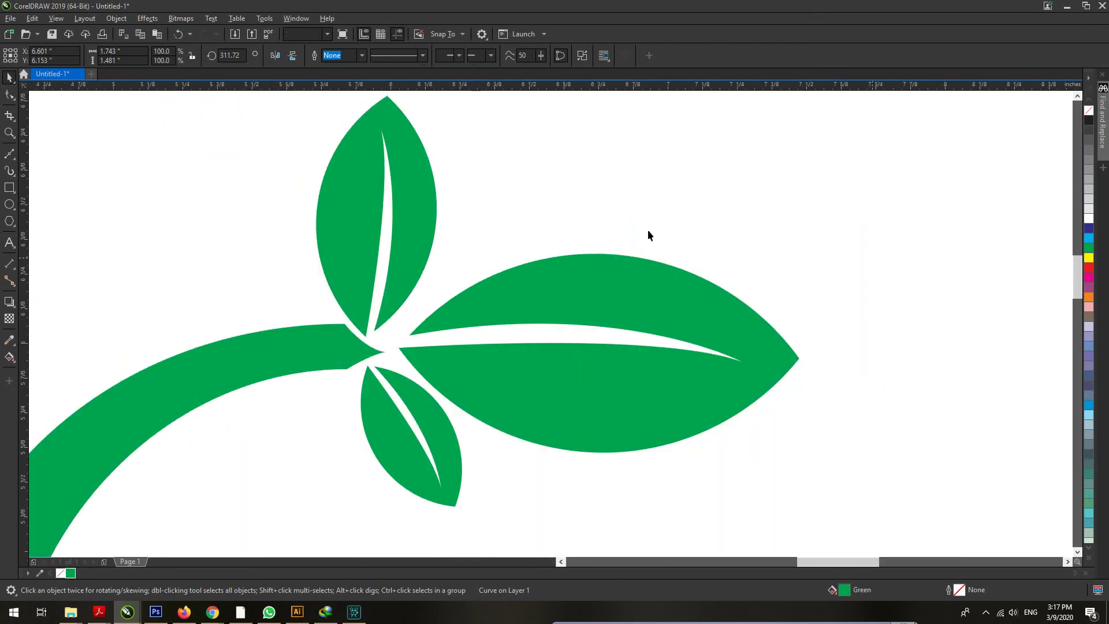
scroll(577, 220, down, 3)
scroll(555, 237, up, 2)
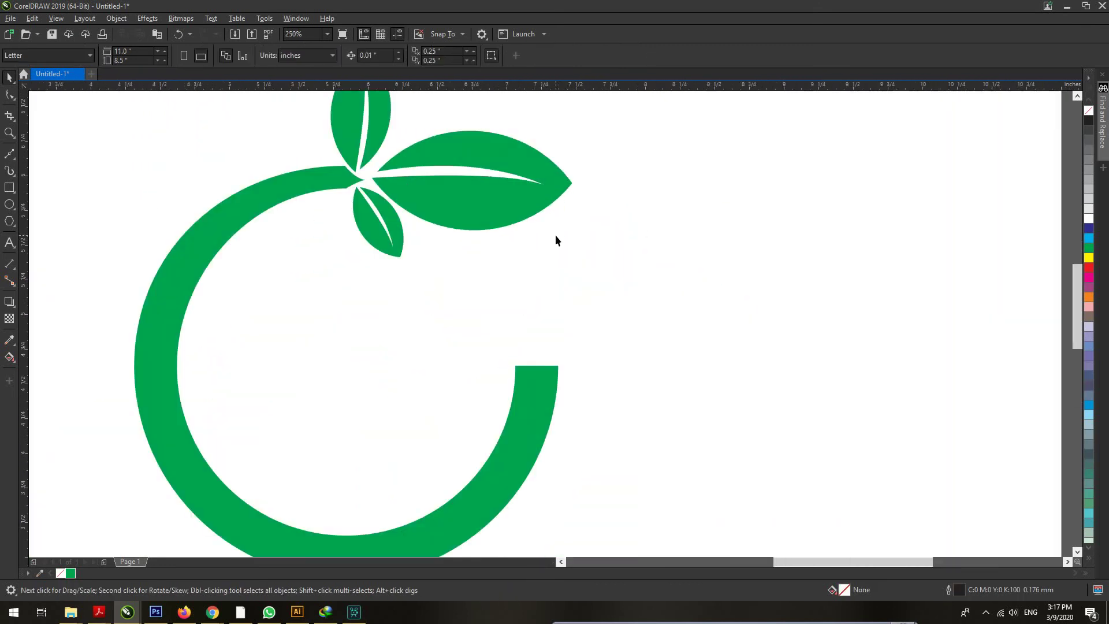
Draw a polygon in the empty area beside the ring and reduce it to 3 sides, about 0.69 inches wide.
click(15, 222)
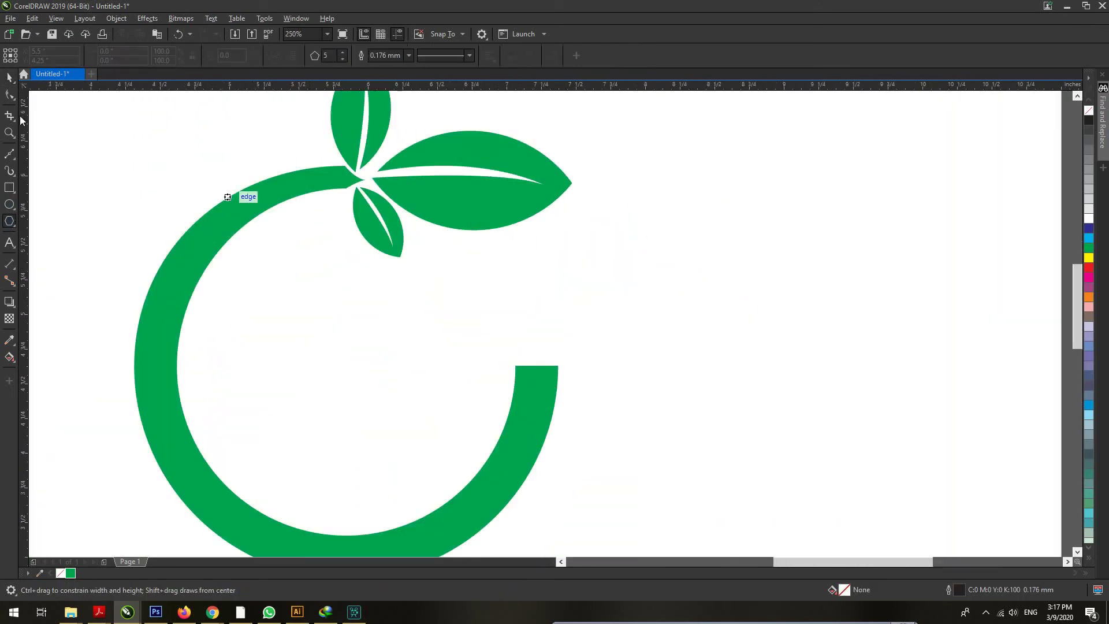
drag(643, 276, 744, 388)
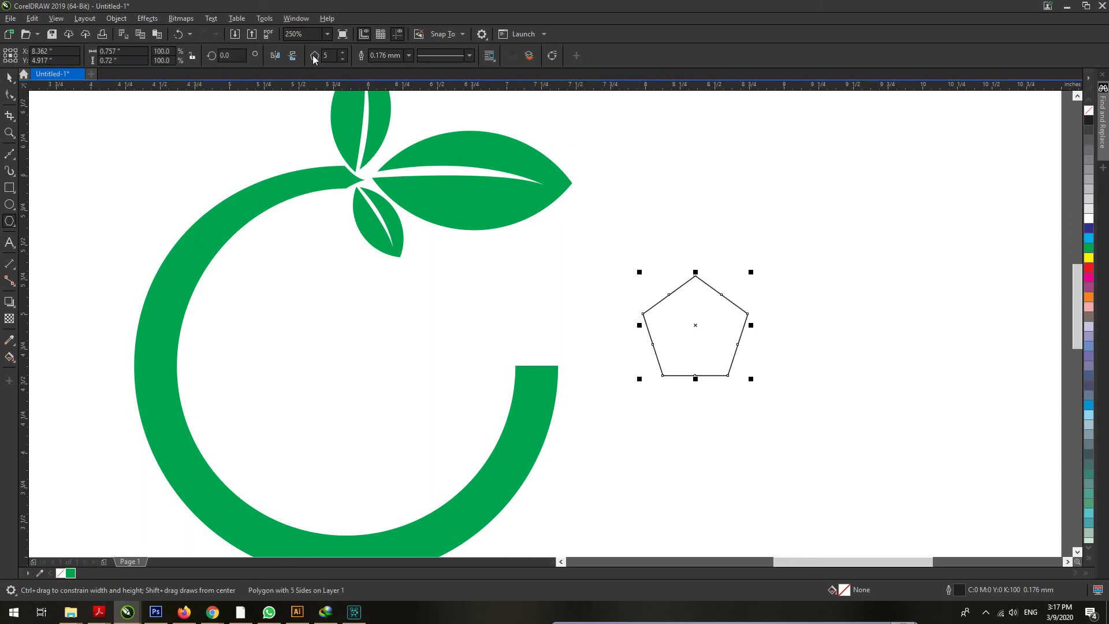
click(341, 59)
click(342, 59)
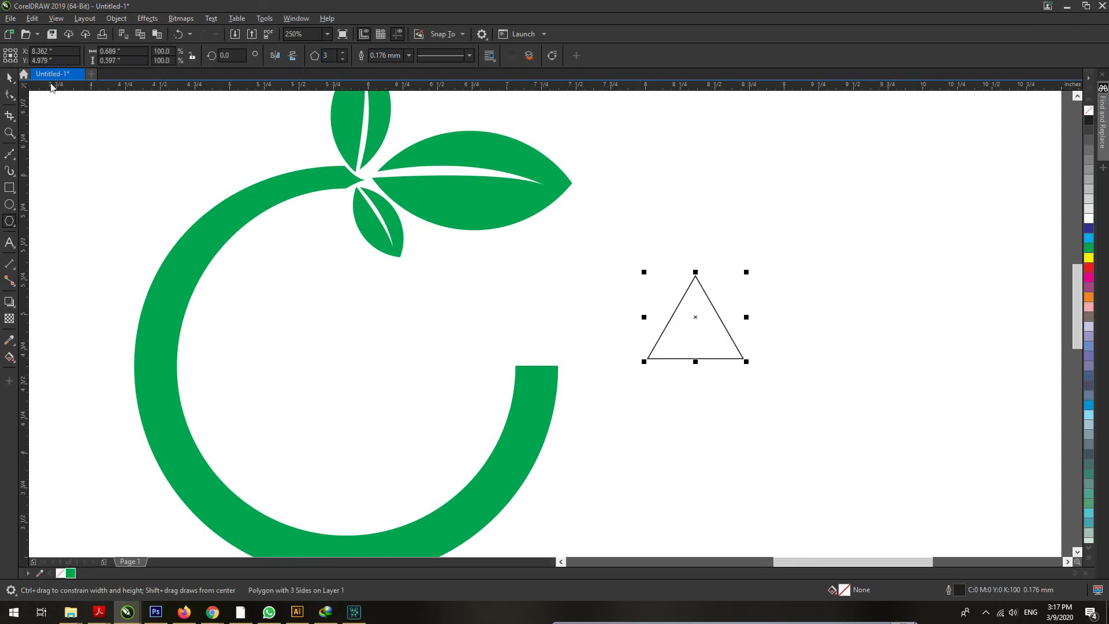
Fill the triangle with the logo's green and remove its outline.
click(10, 77)
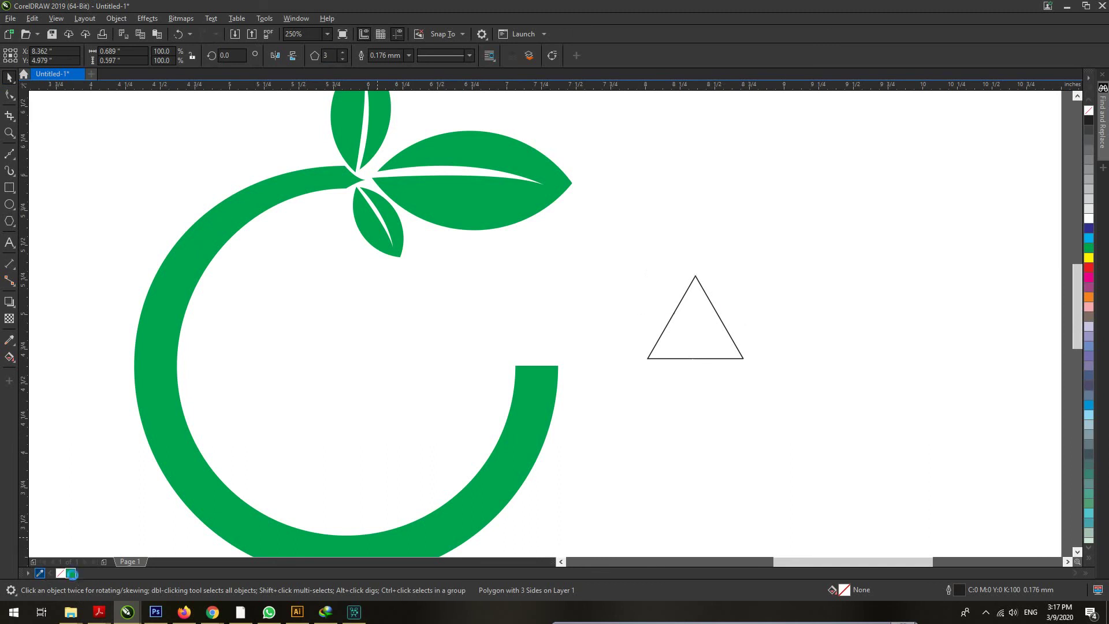
click(72, 574)
right_click(1089, 111)
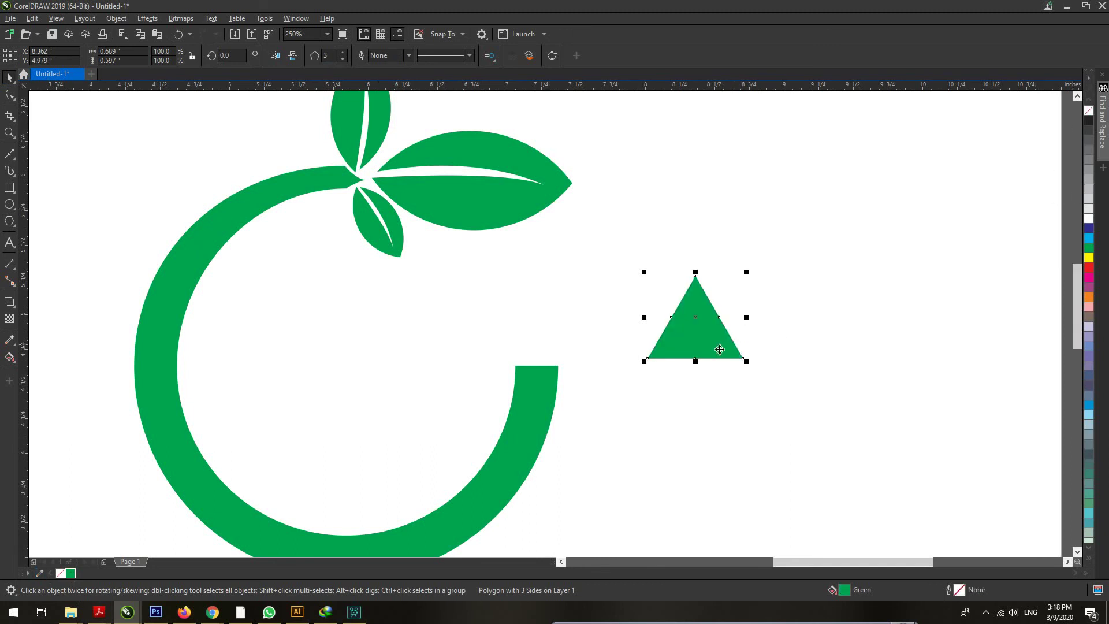
Place the triangle centred on the ring's blunt end as an upward arrowhead and scale it down slightly.
mouse_move(700, 356)
mouse_down()
mouse_move(526, 368)
mouse_move(536, 367)
mouse_up()
scroll(568, 333, up, 2)
drag(601, 232, 597, 235)
drag(501, 397, 500, 404)
click(777, 331)
scroll(600, 327, down, 3)
scroll(565, 325, up, 3)
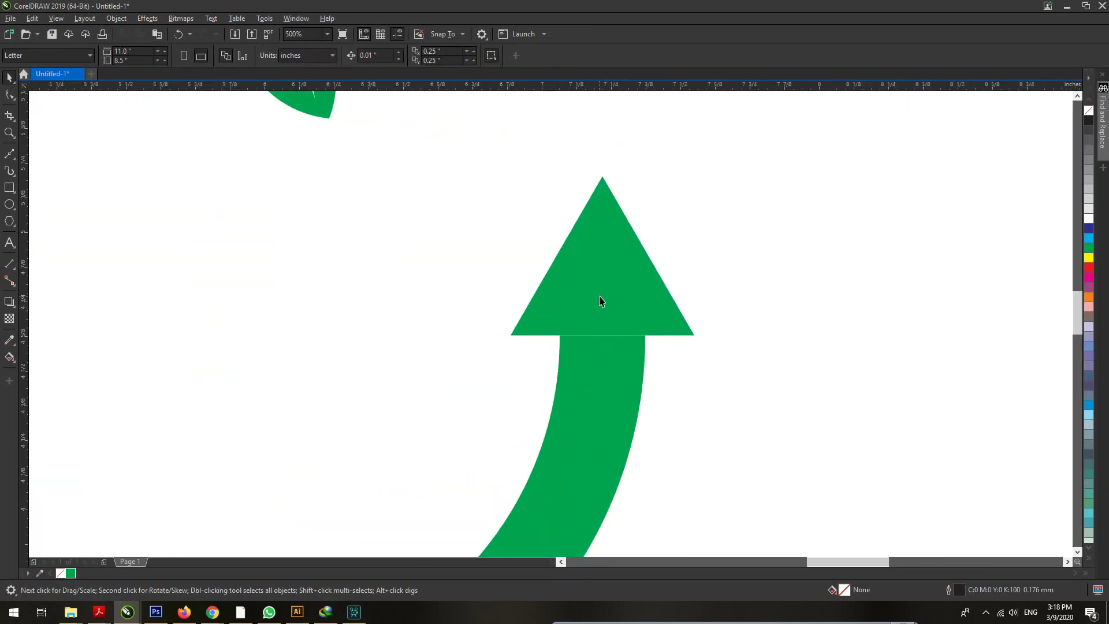
click(598, 303)
click(854, 294)
scroll(585, 318, down, 3)
scroll(585, 321, up, 2)
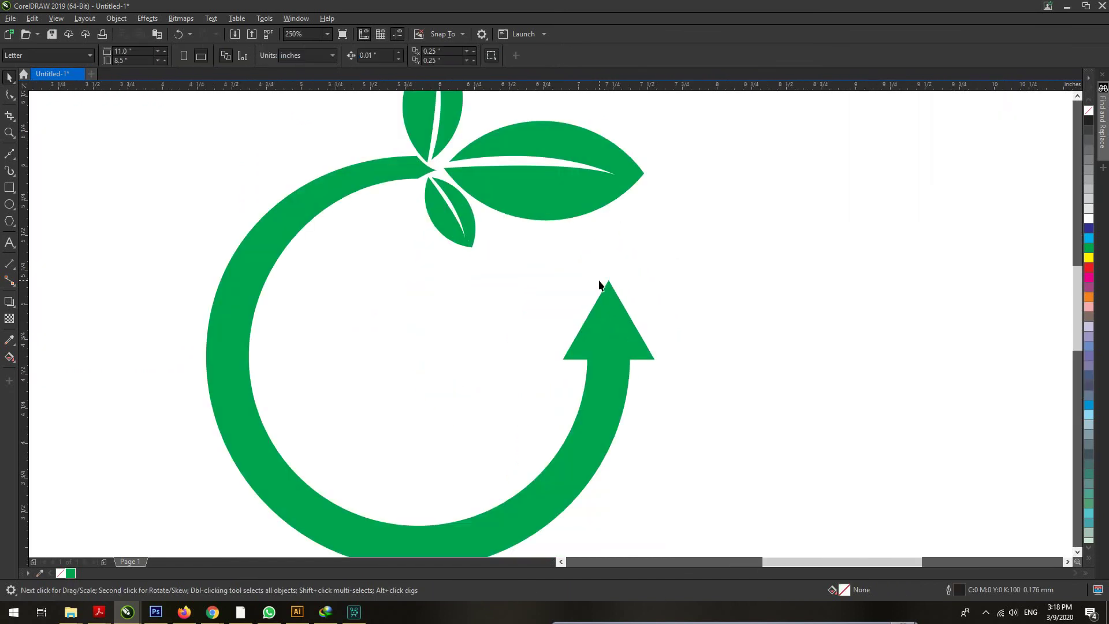
Add the artistic text "eco" in the empty area beside the ring.
click(9, 204)
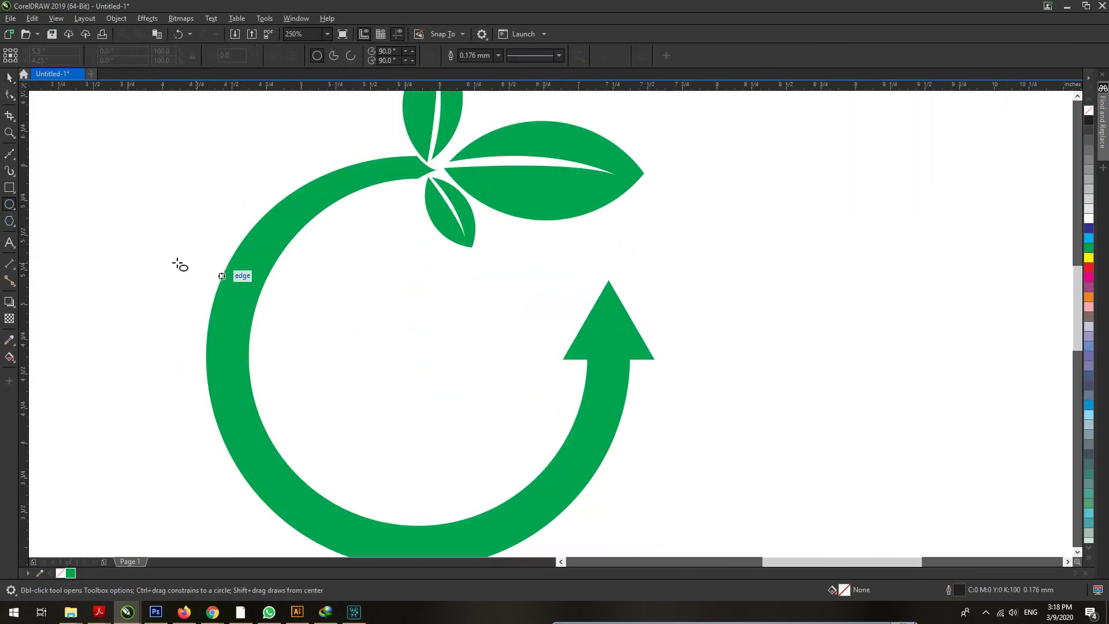
click(9, 243)
scroll(554, 268, down, 2)
scroll(539, 267, up, 2)
click(569, 272)
text(e)
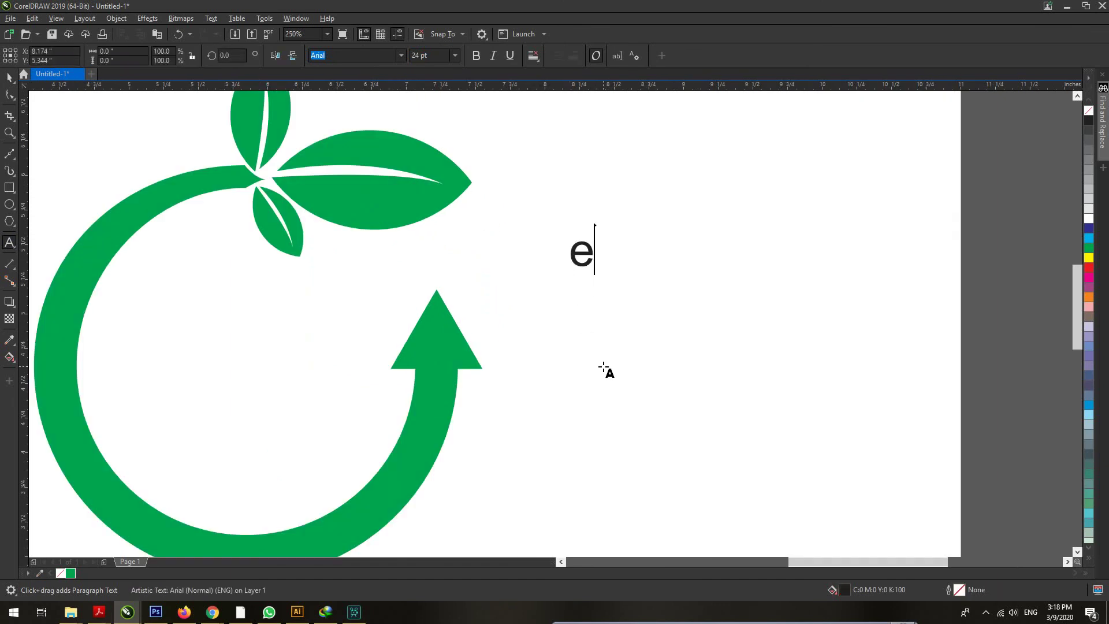
text(co)
Change the font of the "eco" text to Asmaa Font.
key(ctrl+a)
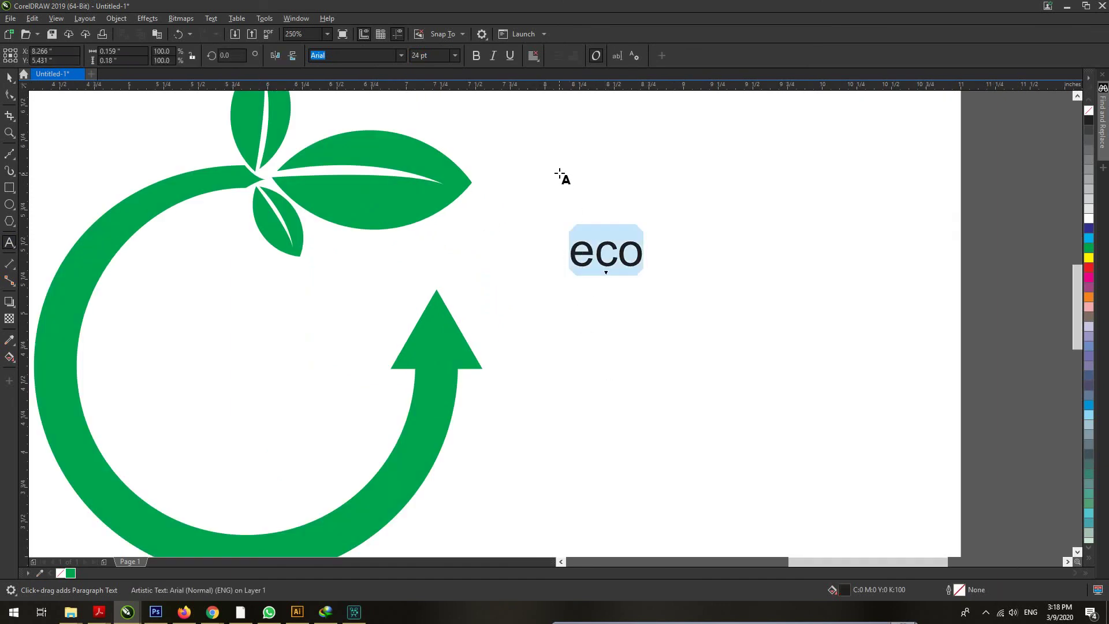
click(400, 55)
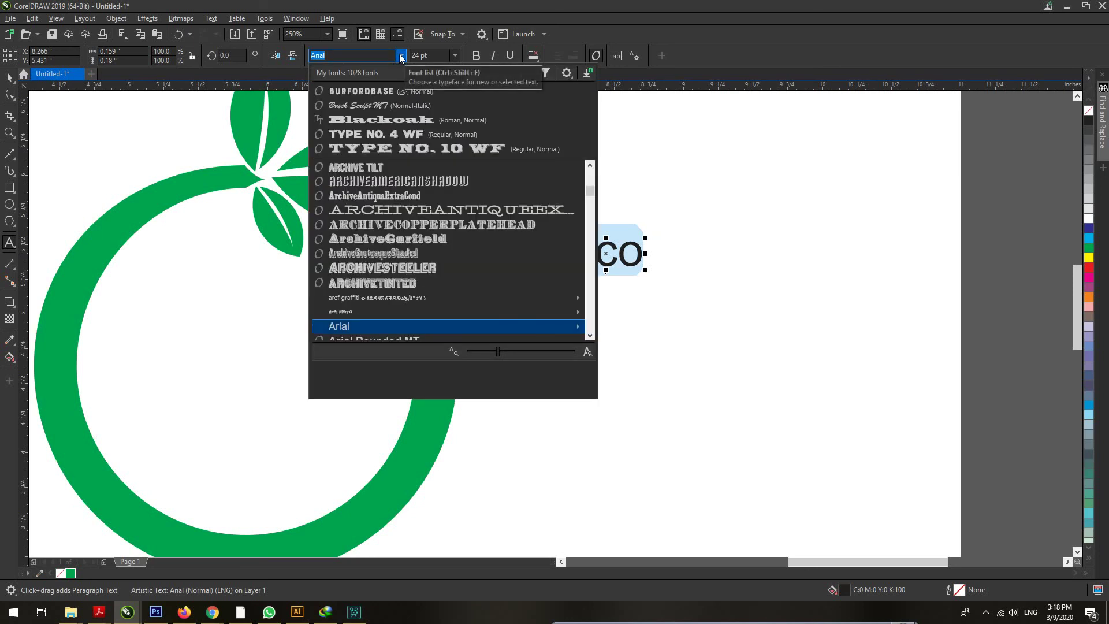
scroll(387, 289, down, 2)
scroll(379, 283, down, 1)
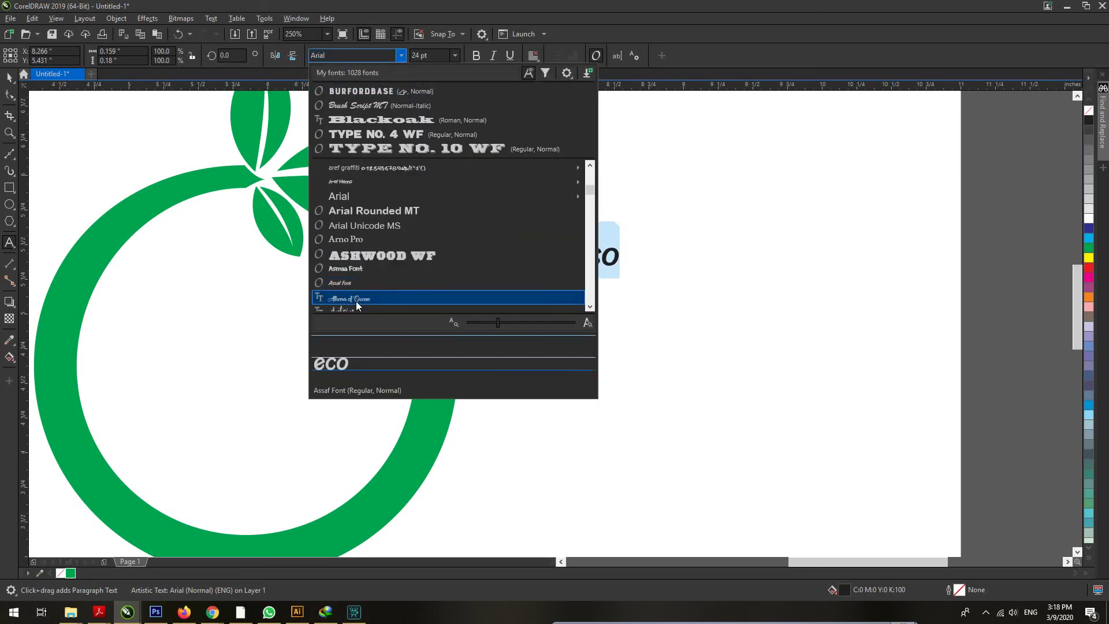
click(354, 269)
key(ctrl+space)
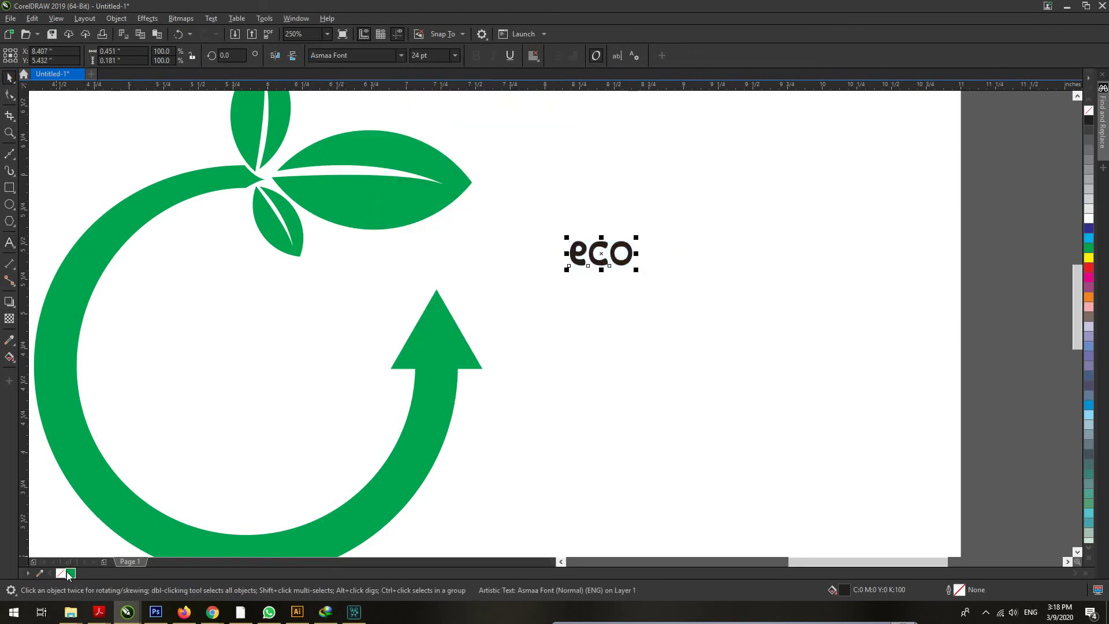
Colour the "eco" text green, enlarge it to about 91 pt and place it inside the ring.
click(68, 571)
drag(618, 246, 370, 411)
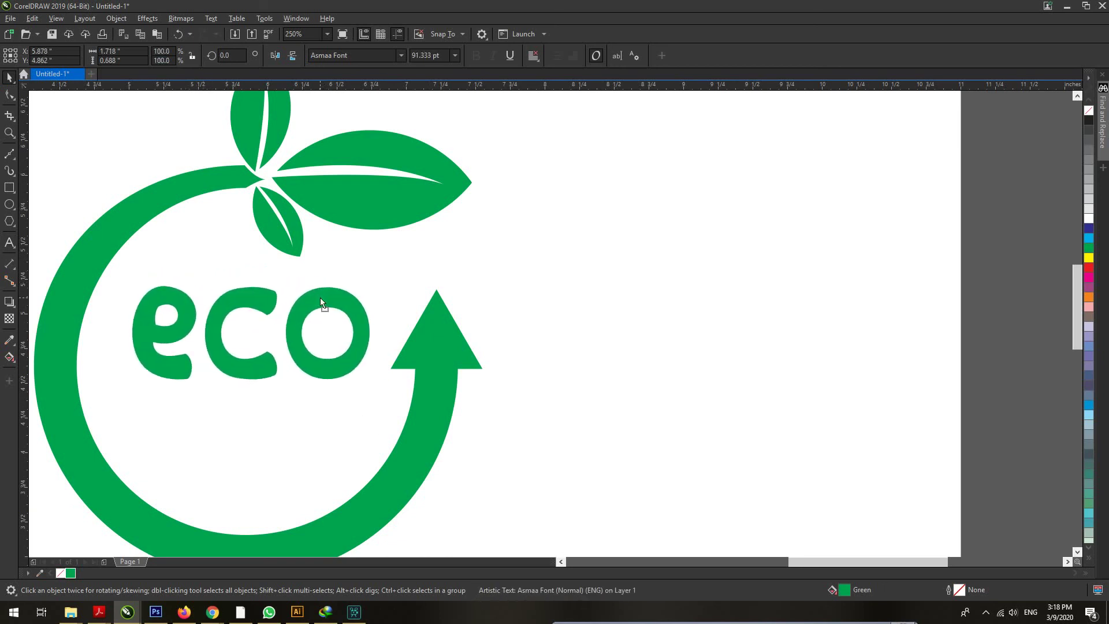
click(724, 284)
scroll(556, 306, down, 4)
scroll(669, 277, up, 4)
scroll(686, 275, down, 4)
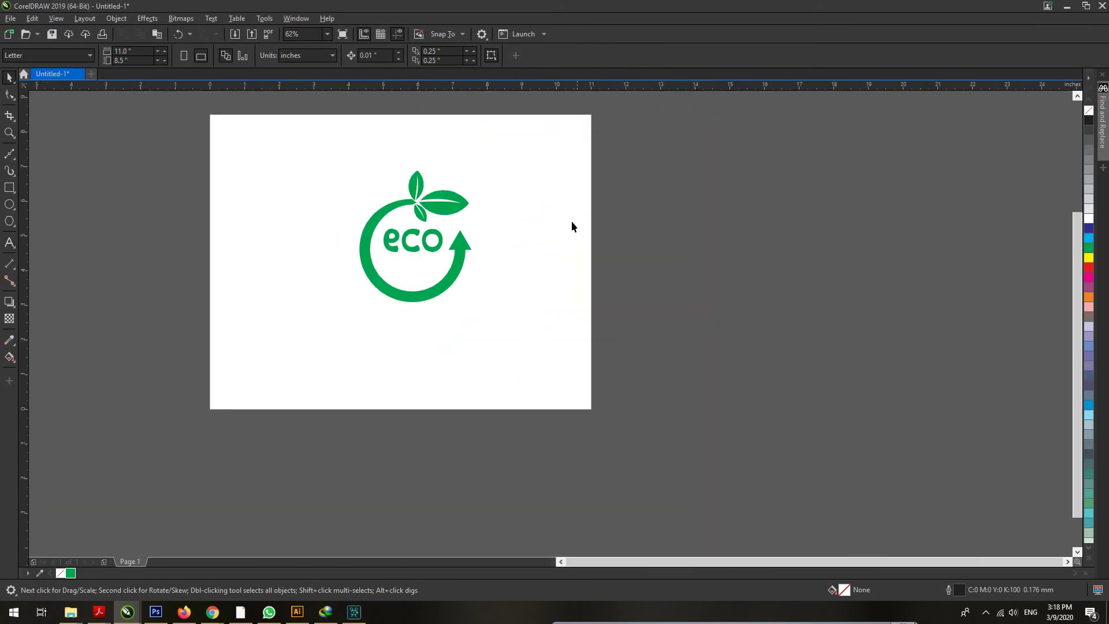
scroll(570, 221, up, 4)
Duplicate the "eco" text directly below the original and change the copy's wording to "nature".
drag(503, 213, 503, 302)
double_click(553, 313)
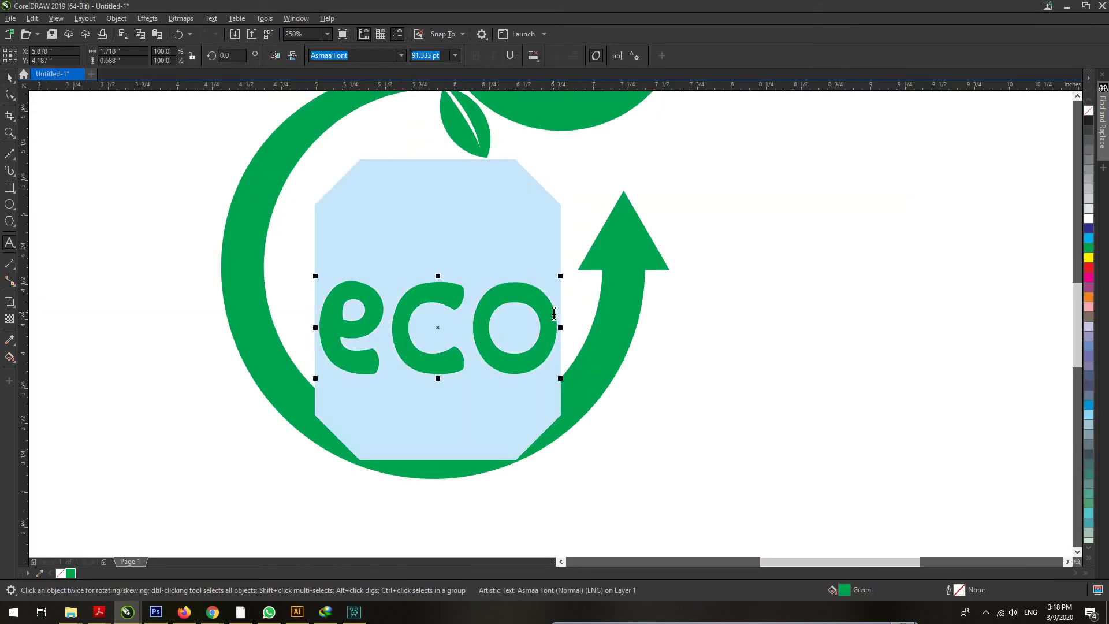
text(nat)
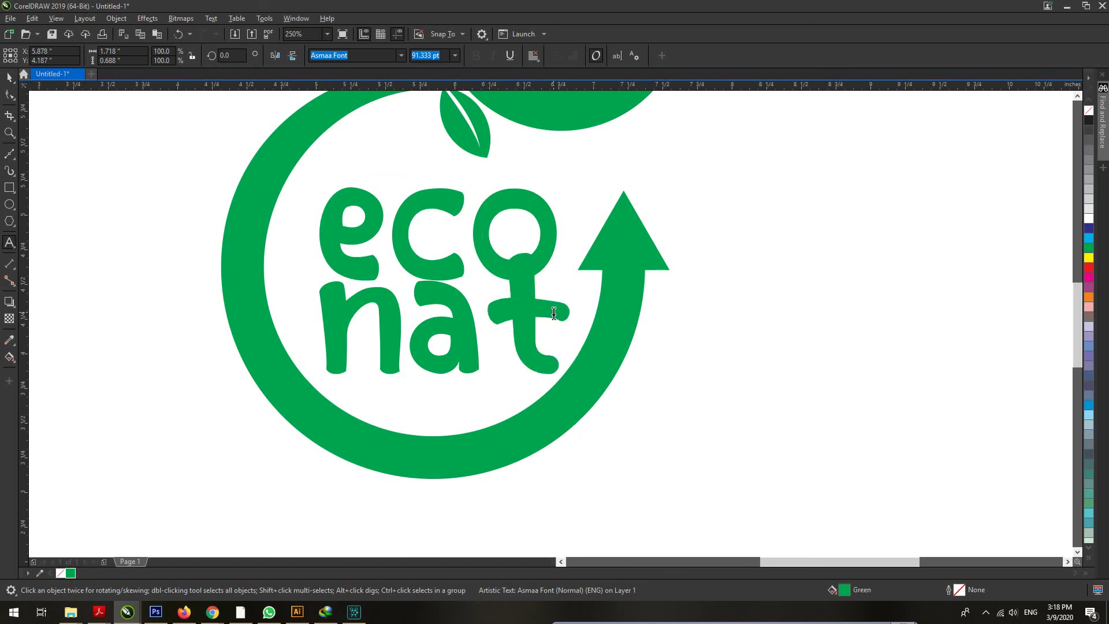
text(ure)
Shrink "nature" to about 33 pt beneath "eco", and slightly enlarge and reposition both words together inside the ring.
click(10, 77)
drag(816, 384, 496, 318)
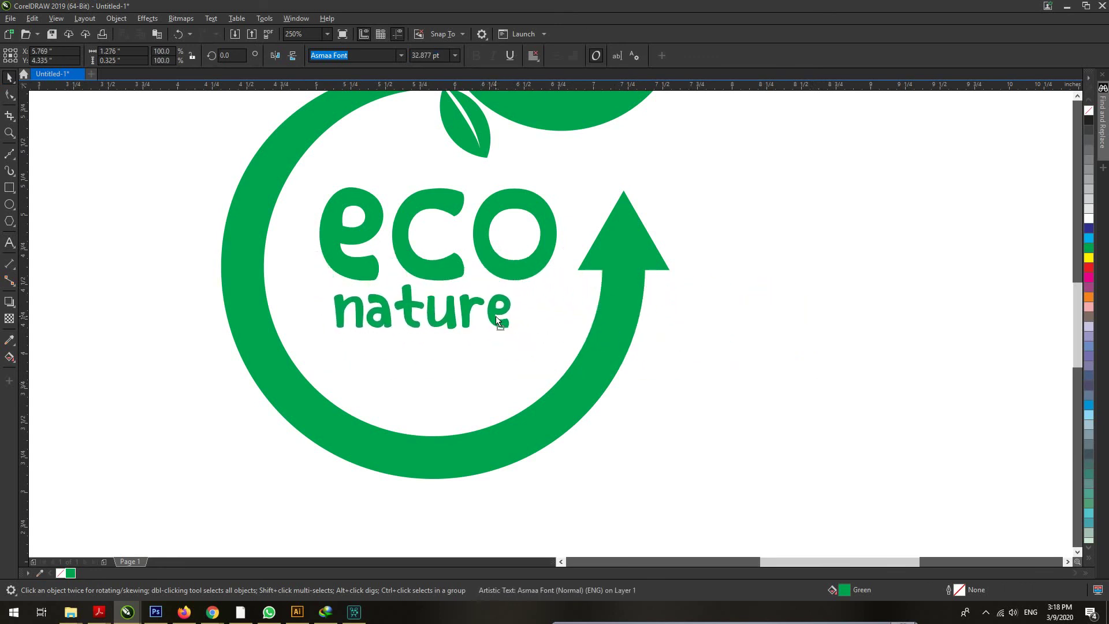
shift+click(535, 206)
mouse_move(562, 334)
mouse_down()
mouse_move(570, 341)
mouse_move(572, 323)
mouse_up()
drag(548, 217, 542, 223)
click(757, 210)
scroll(501, 202, down, 2)
scroll(502, 204, up, 2)
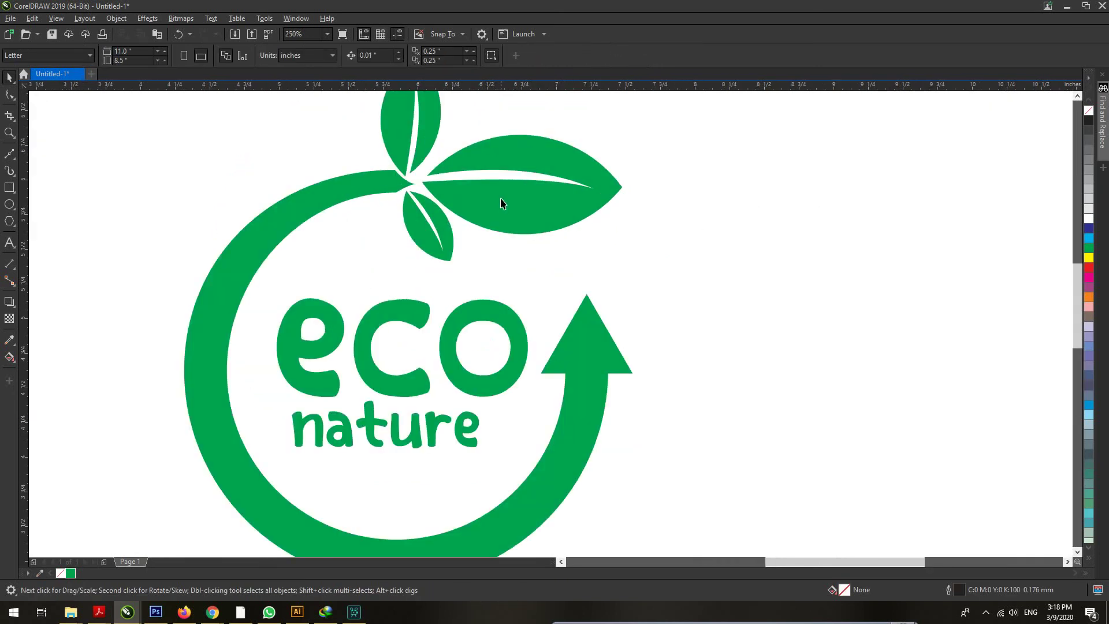
Weld the leaf cluster, the ring and the arrowhead into a single shape.
click(500, 203)
click(354, 195)
click(338, 56)
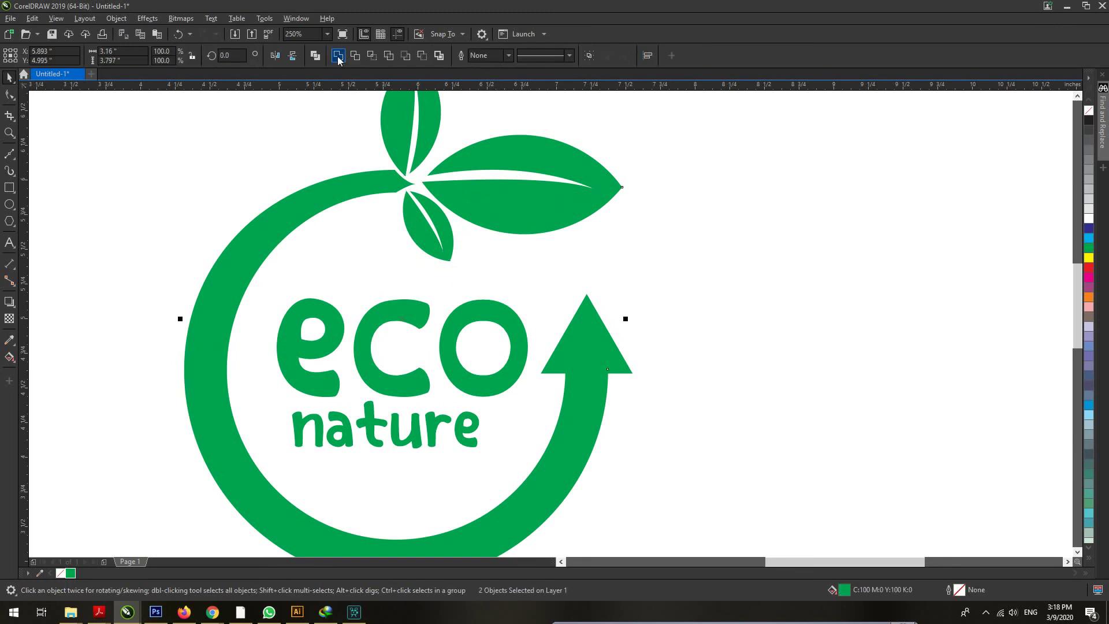
click(695, 297)
click(587, 341)
shift+click(582, 431)
click(338, 55)
click(778, 255)
scroll(520, 177, down, 2)
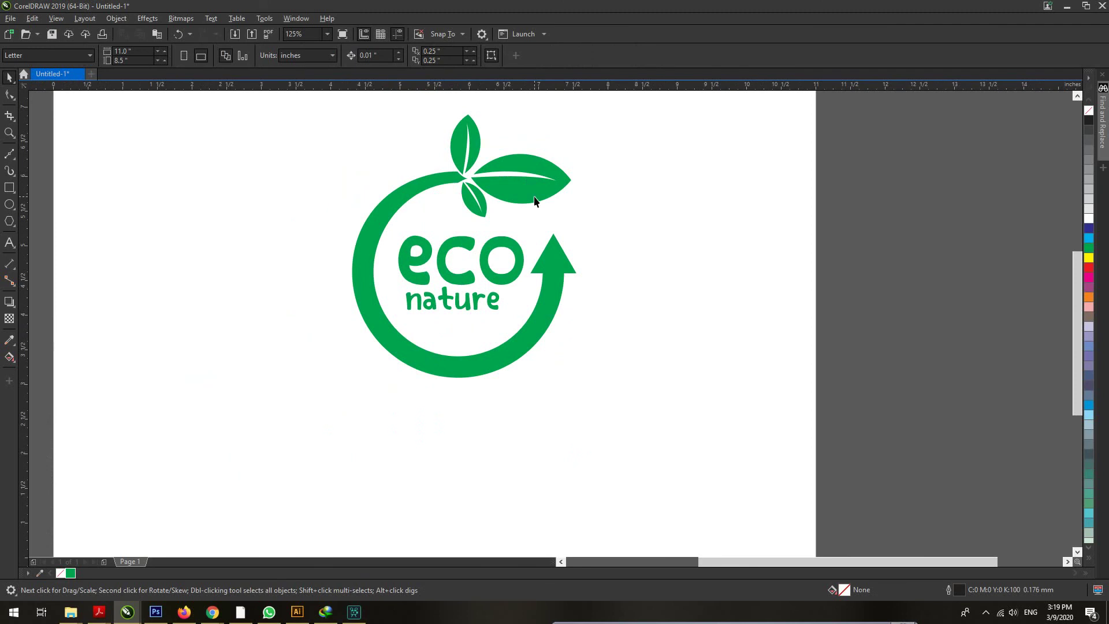
Change the fill of the welded ring-and-leaves shape from uniform to a fountain fill.
click(534, 198)
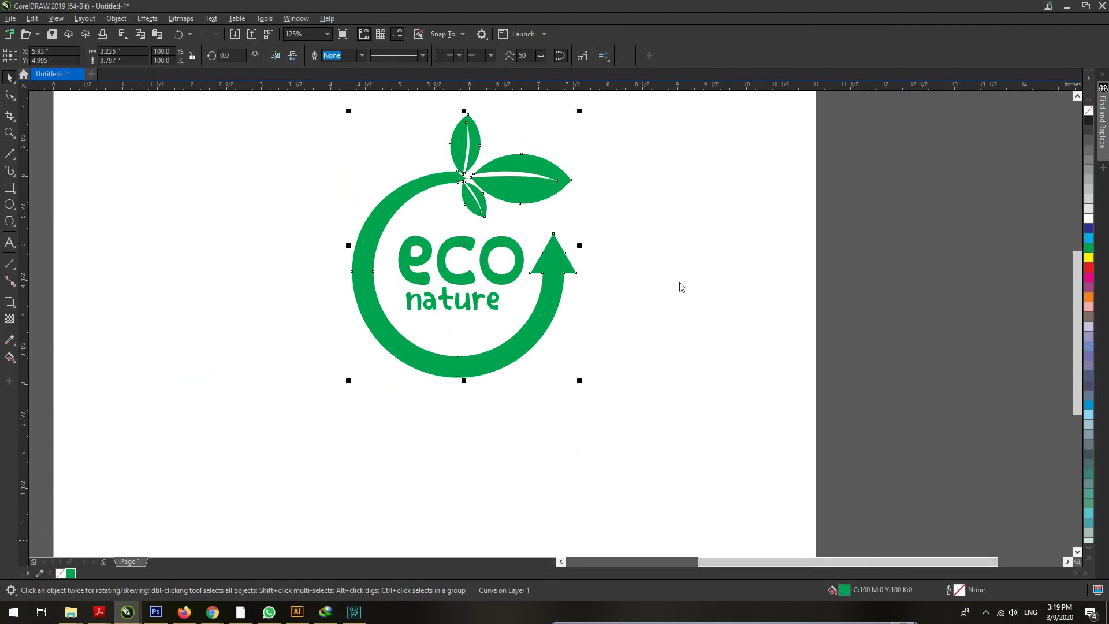
key(shift+F11)
drag(541, 138, 775, 118)
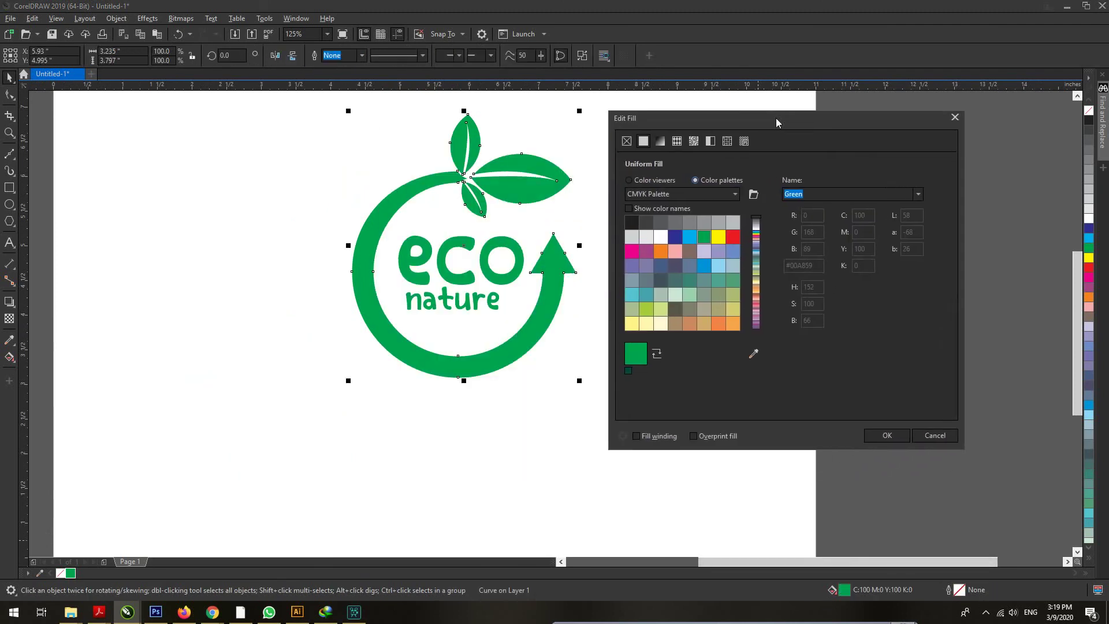
click(667, 182)
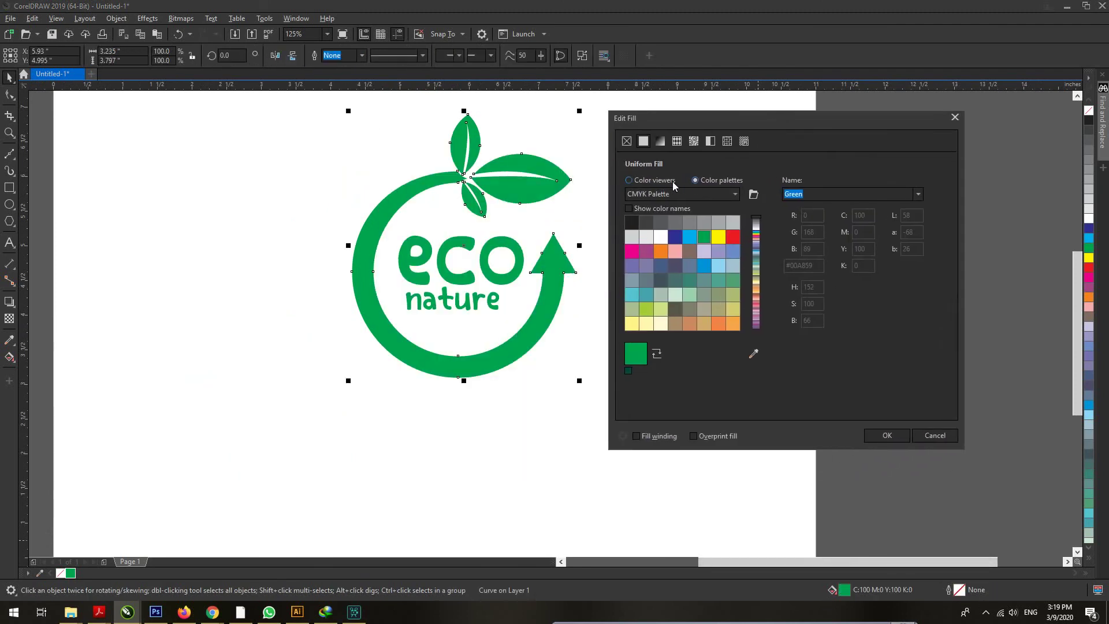
click(660, 141)
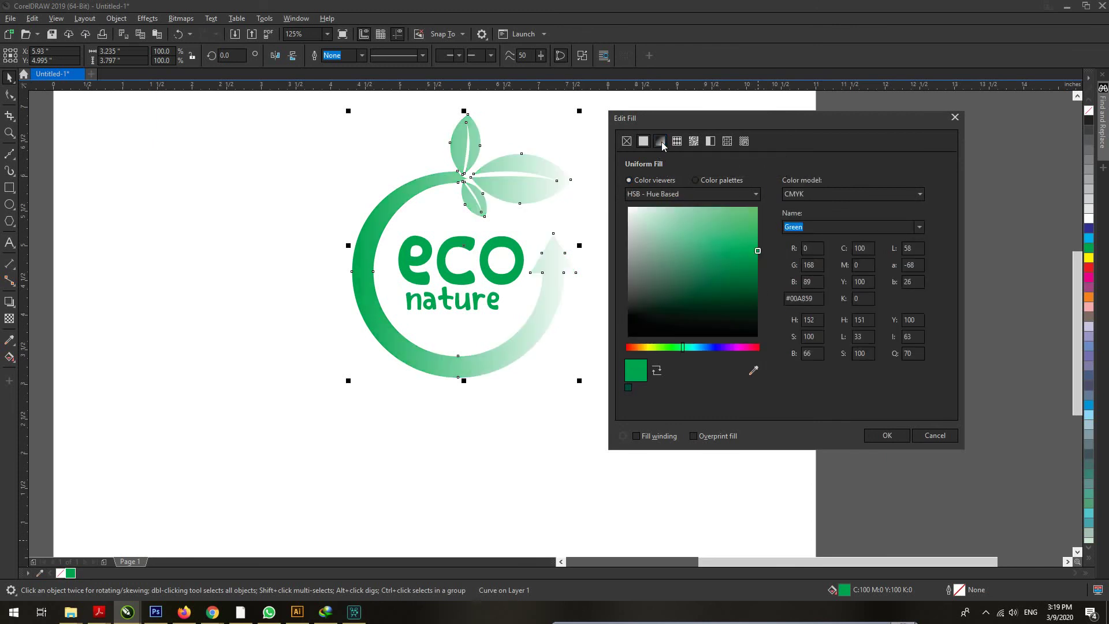
Set the fountain fill's white end colour to light green, about C62 M0 Y93 K0, and apply the fill.
click(757, 330)
click(672, 349)
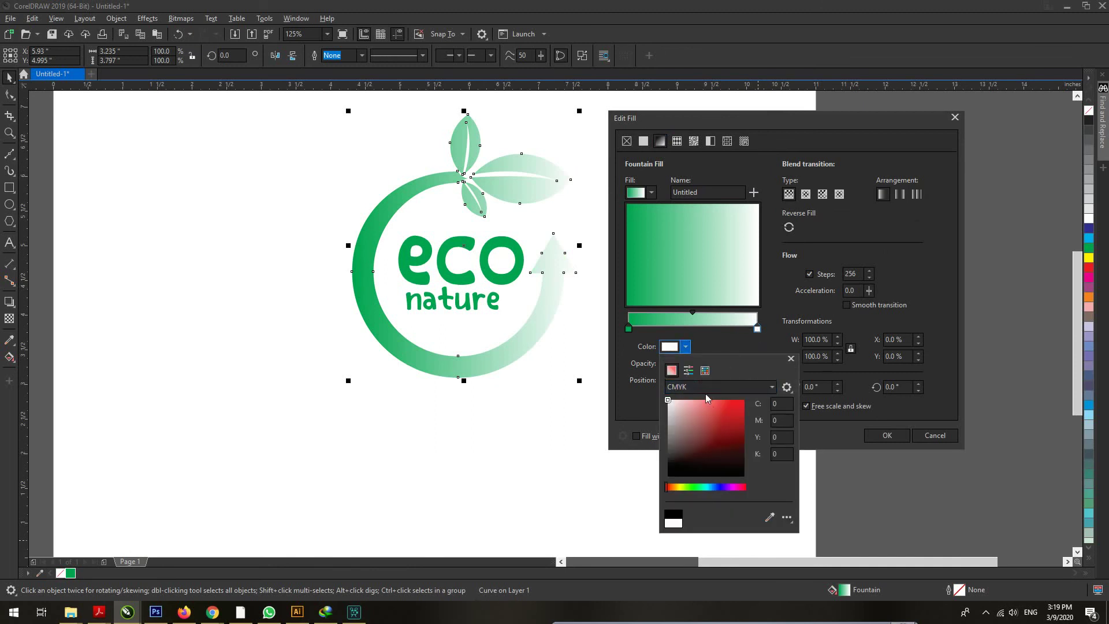
click(705, 370)
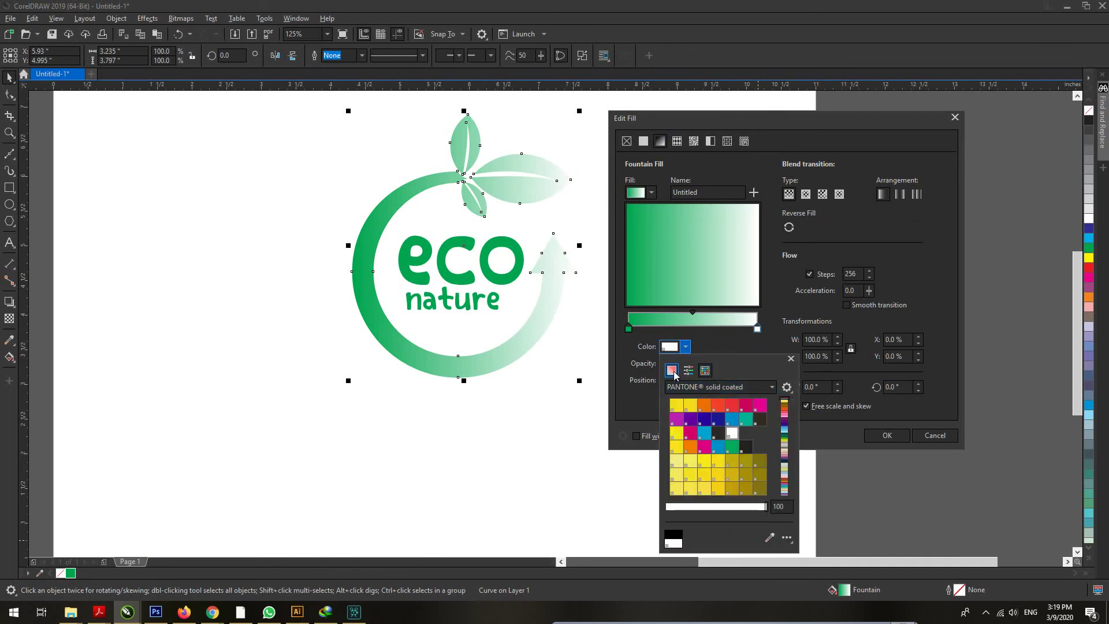
click(671, 370)
click(698, 390)
click(690, 387)
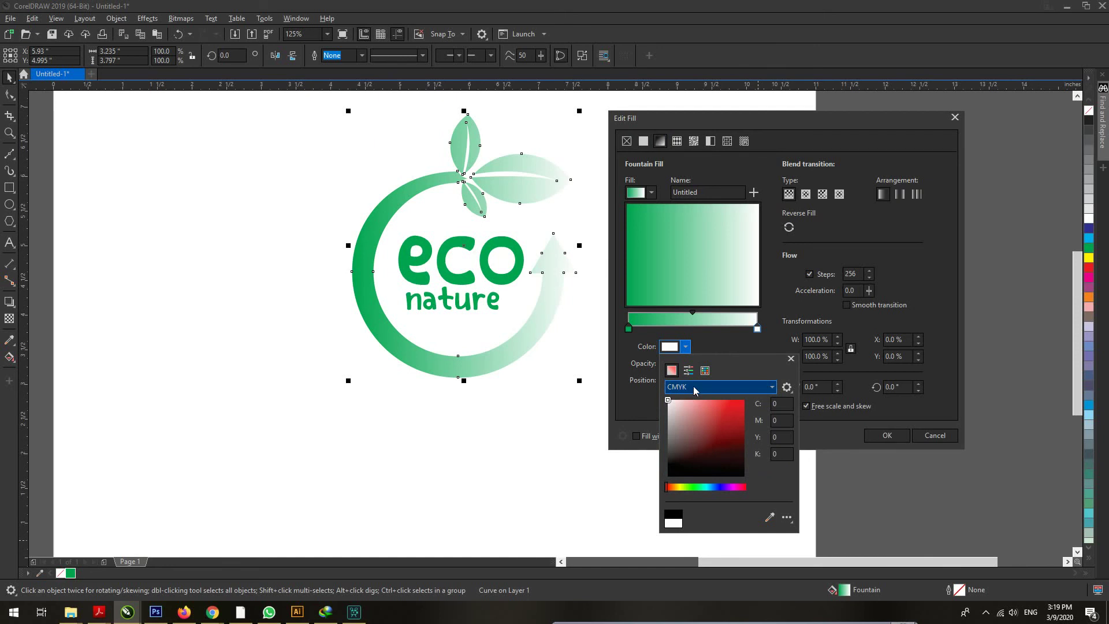
click(692, 489)
click(726, 435)
click(717, 421)
drag(716, 424, 716, 411)
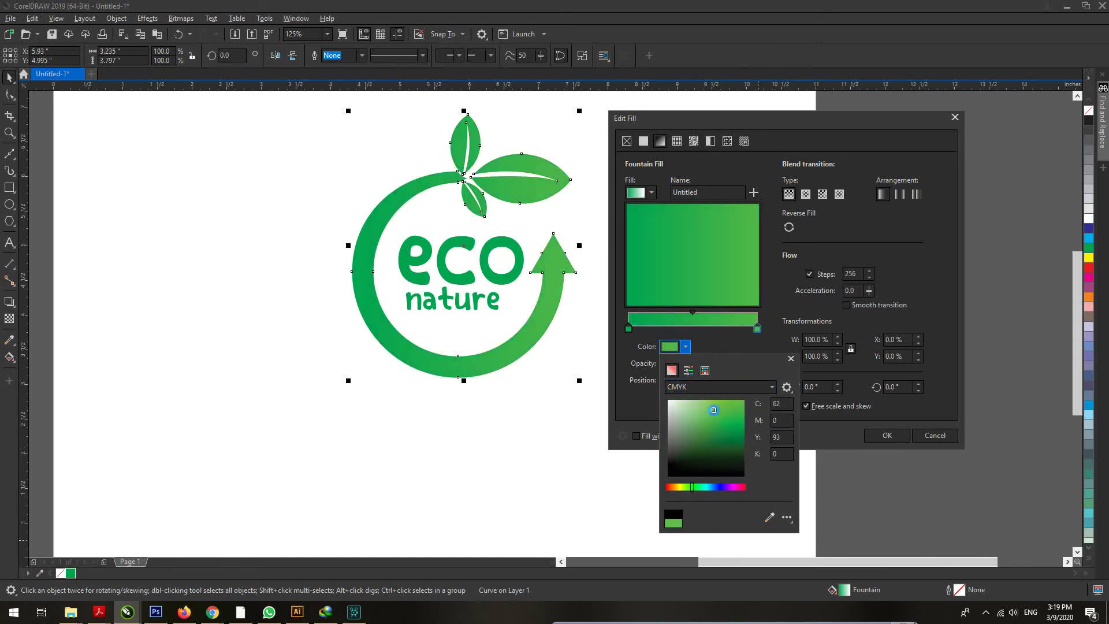
click(889, 437)
click(886, 436)
click(713, 345)
key(F3)
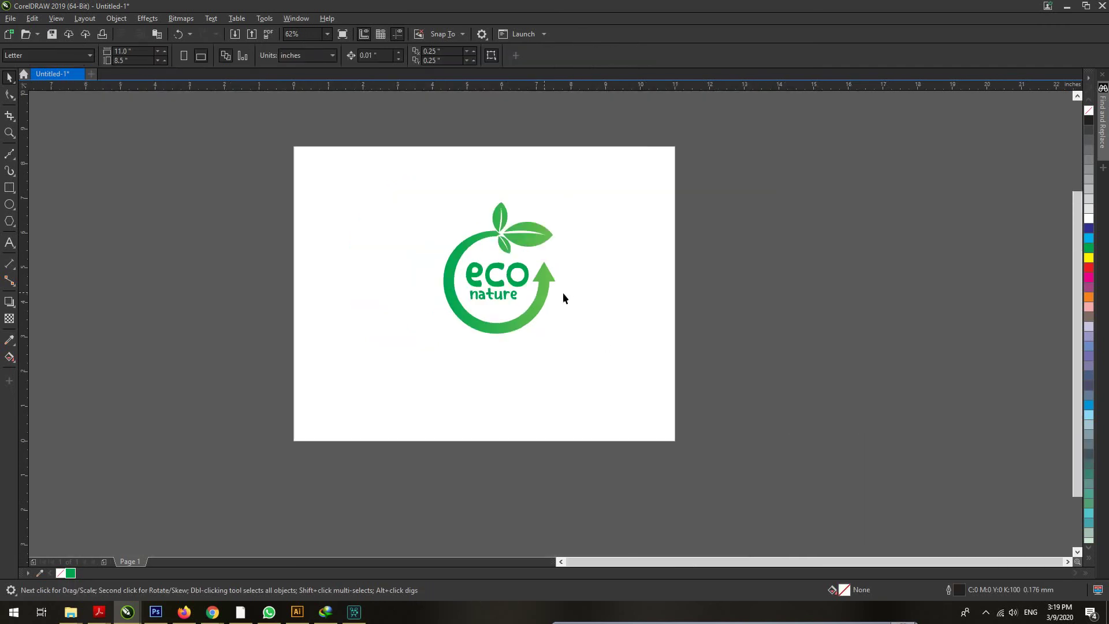
Enlarge the whole logo to about 4.4 inches wide and place it in the middle of the page.
click(496, 249)
drag(496, 249, 525, 269)
drag(541, 361, 565, 383)
key(Escape)
Draw a closed shape with a wavy lower edge, about 5.1 by 1.75 inches, over the upper part of the word "eco".
scroll(501, 300, up, 2)
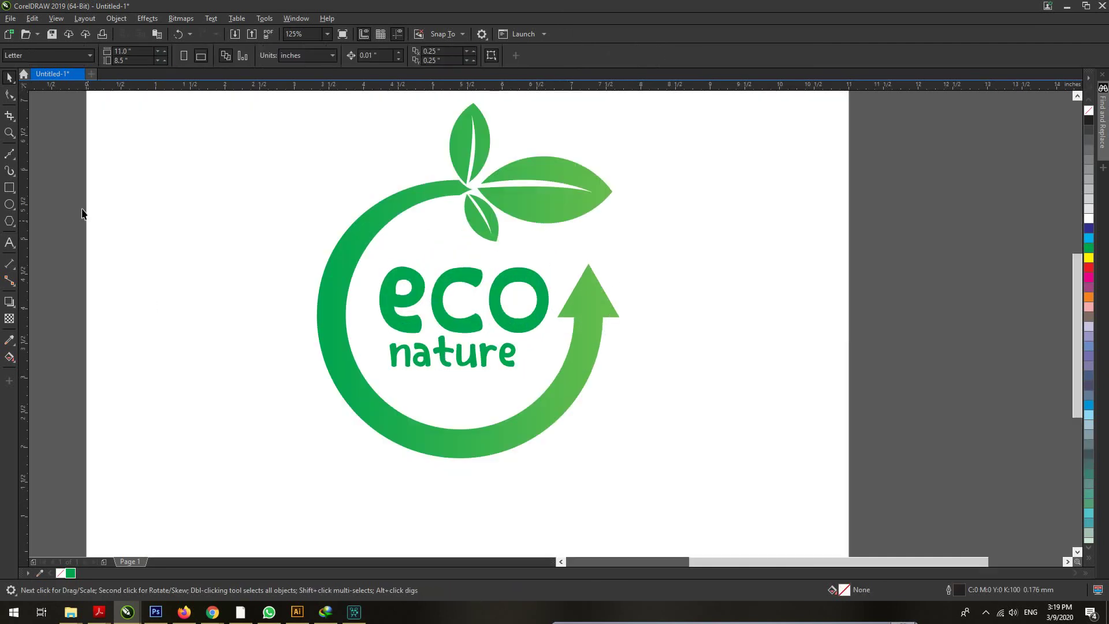
click(9, 155)
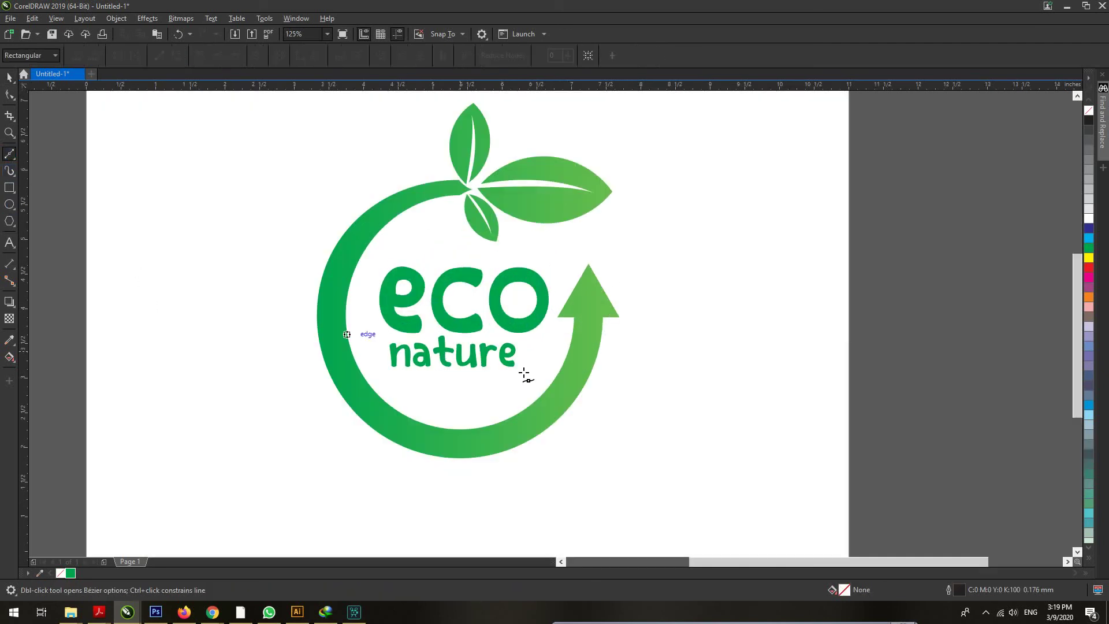
drag(465, 305, 580, 352)
drag(629, 256, 636, 242)
click(536, 244)
click(332, 237)
click(275, 357)
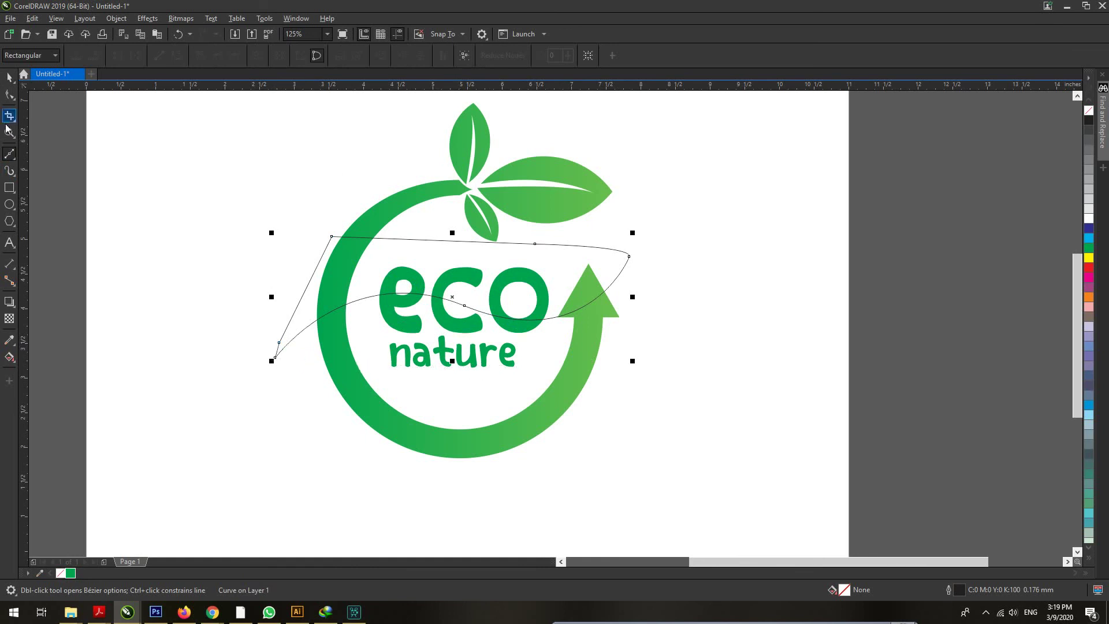
Intersect the wavy shape with the word "eco" and delete the wavy outline, keeping the ring and arrowhead.
click(10, 77)
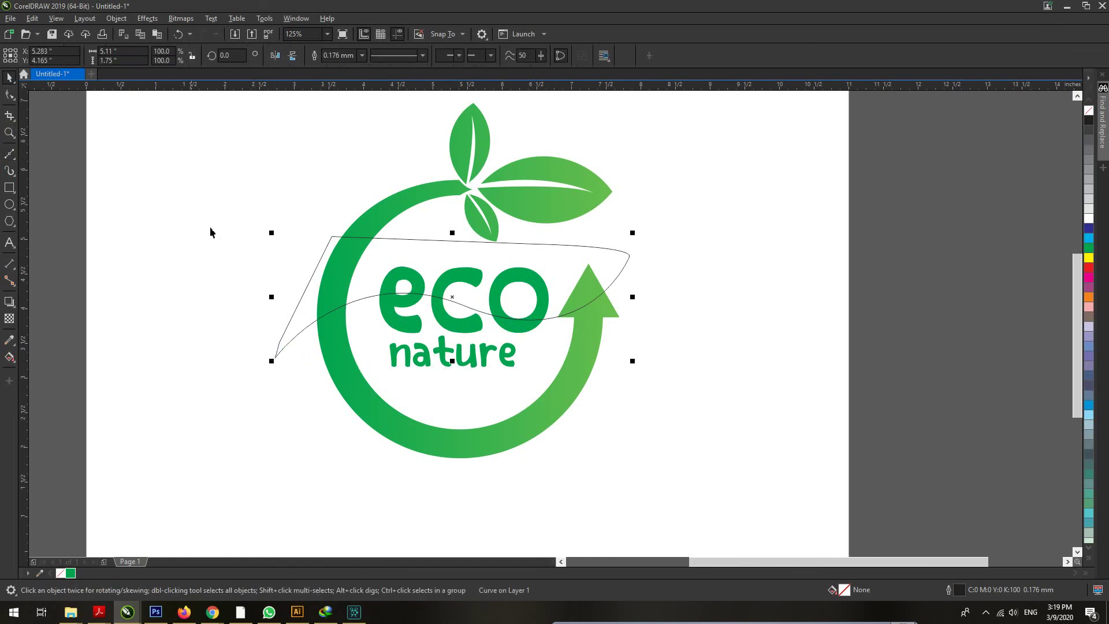
shift+click(524, 330)
click(370, 60)
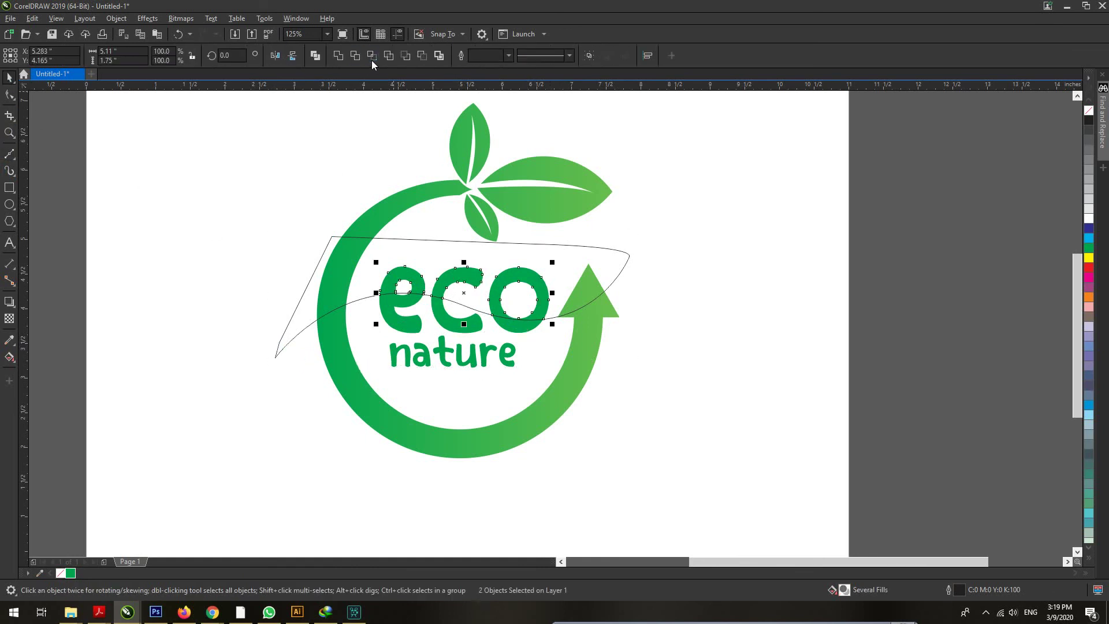
click(594, 278)
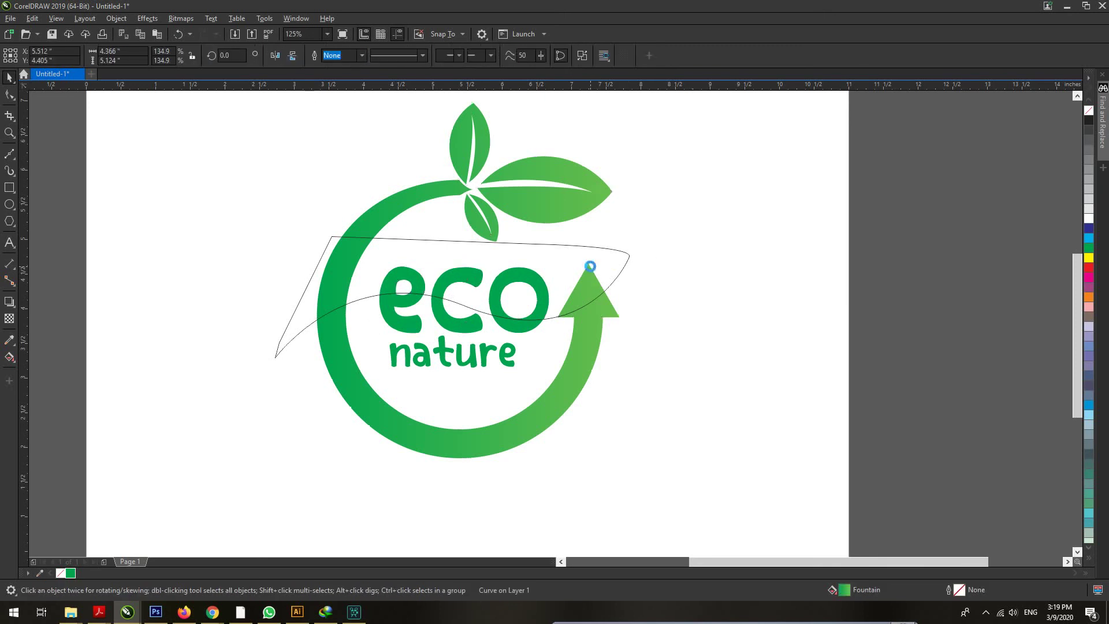
key(Delete)
key(ctrl+z)
click(691, 226)
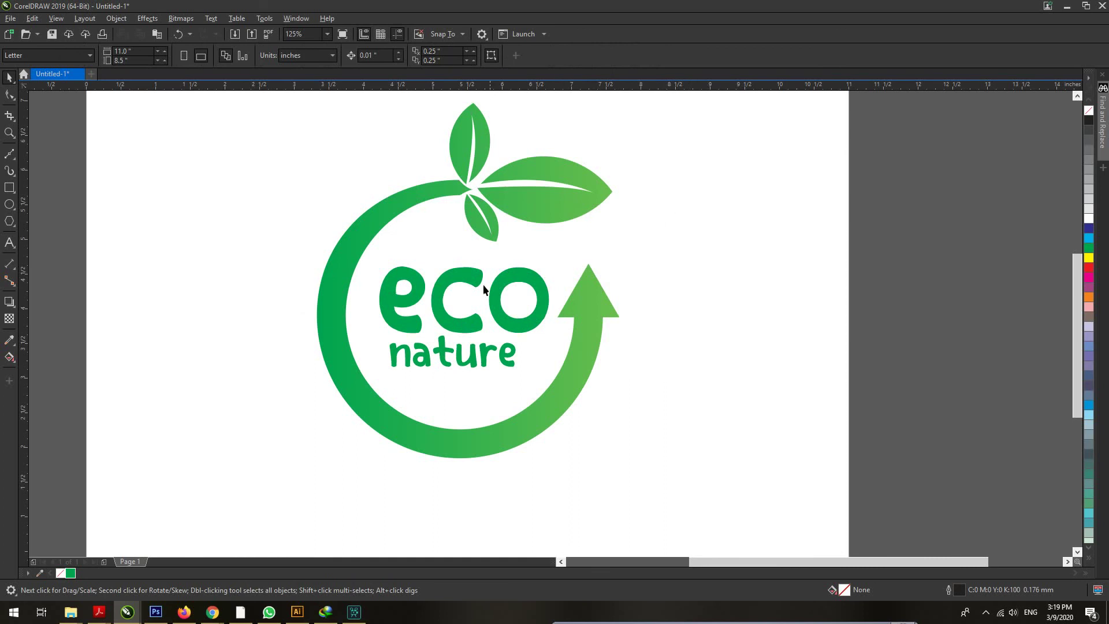
Change the uniform fill of the intersected upper part of "eco" to a lighter green.
click(510, 282)
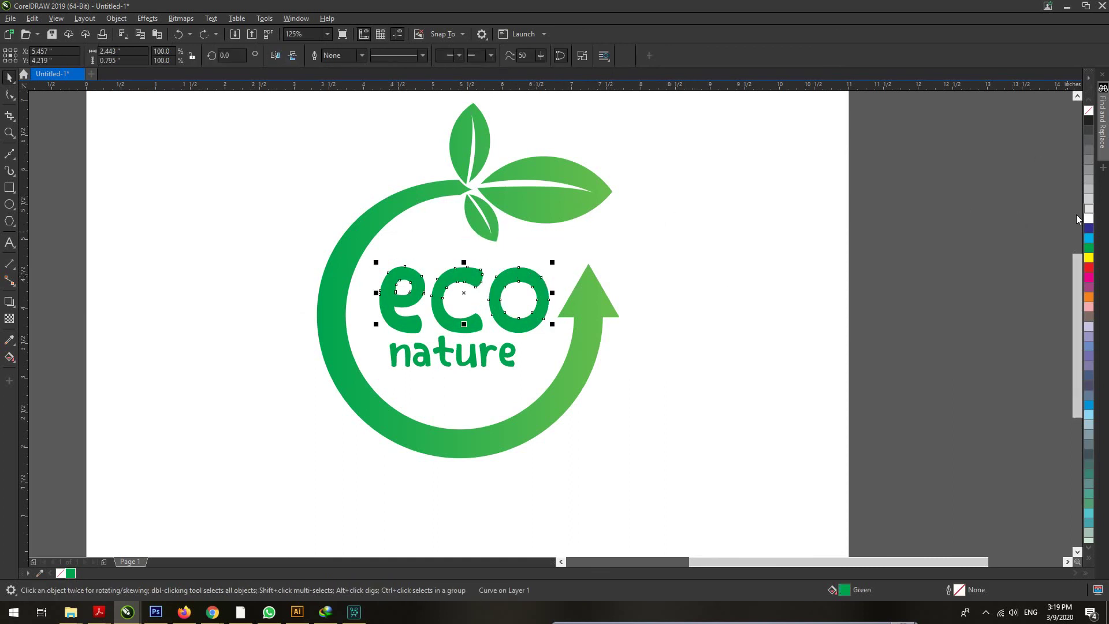
double_click(842, 596)
drag(545, 138, 752, 159)
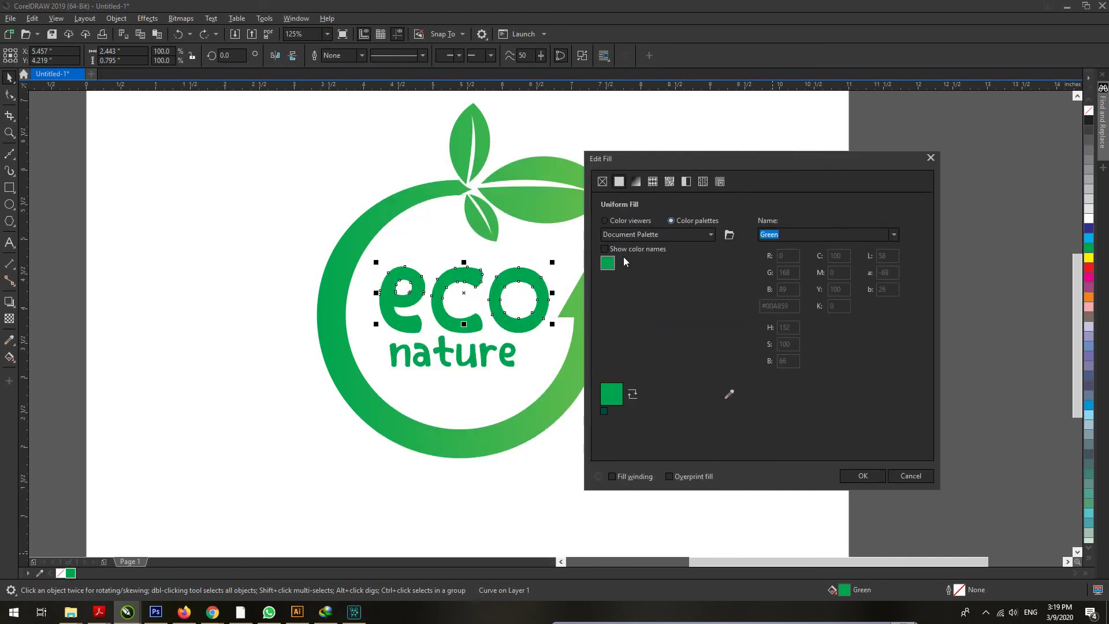
click(629, 219)
click(695, 269)
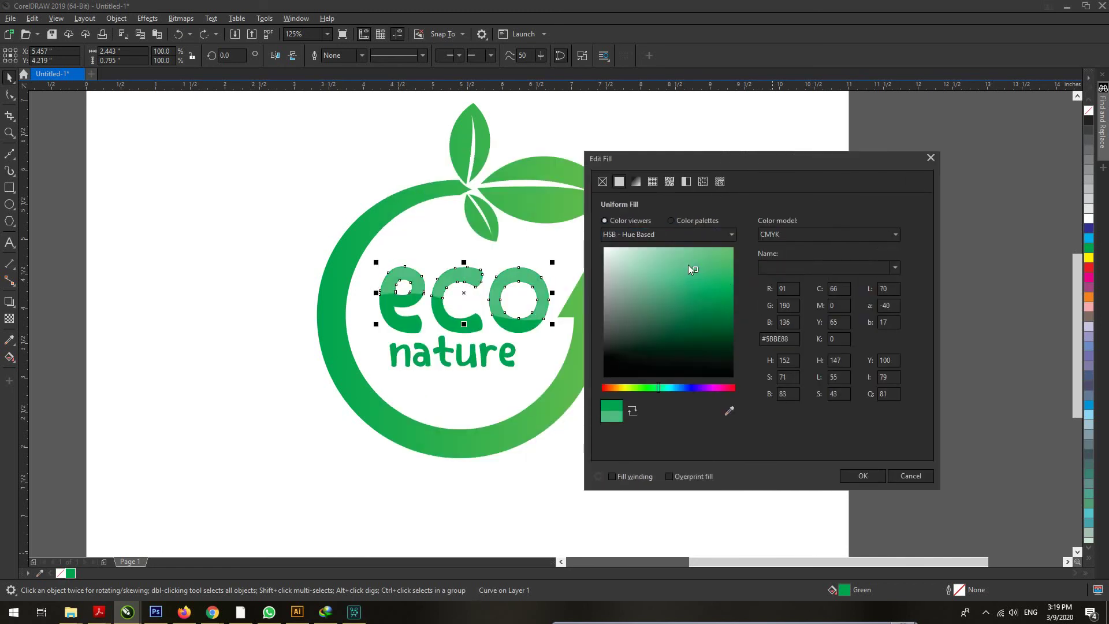
click(716, 281)
click(717, 265)
click(861, 474)
click(726, 329)
Examine the two-tone "eco" lettering up close and within the whole logo.
scroll(499, 288, up, 2)
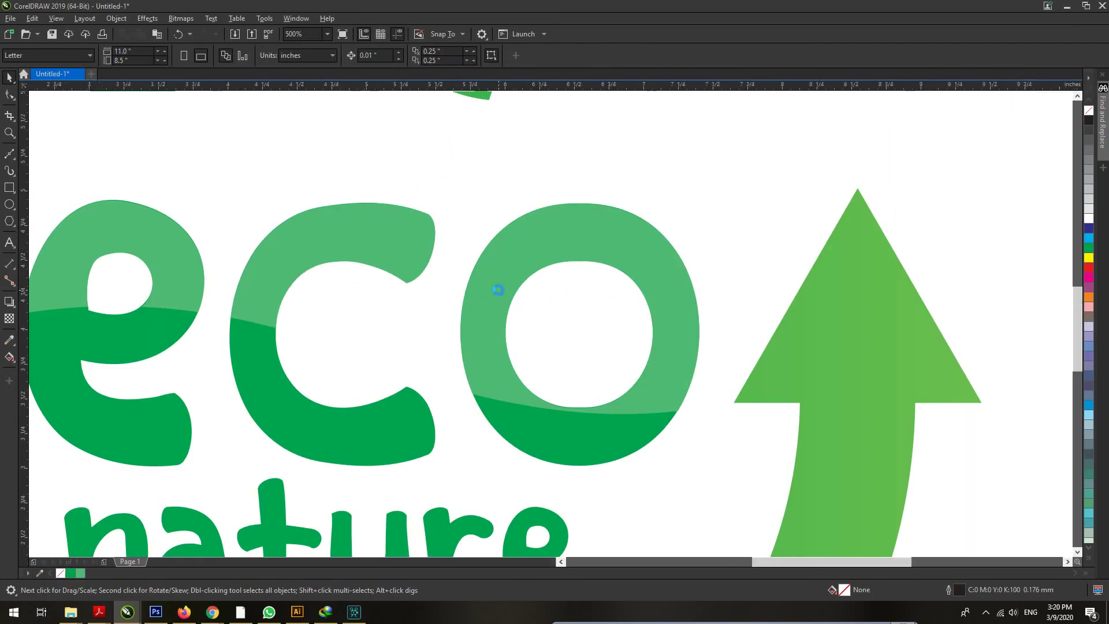
scroll(498, 290, down, 2)
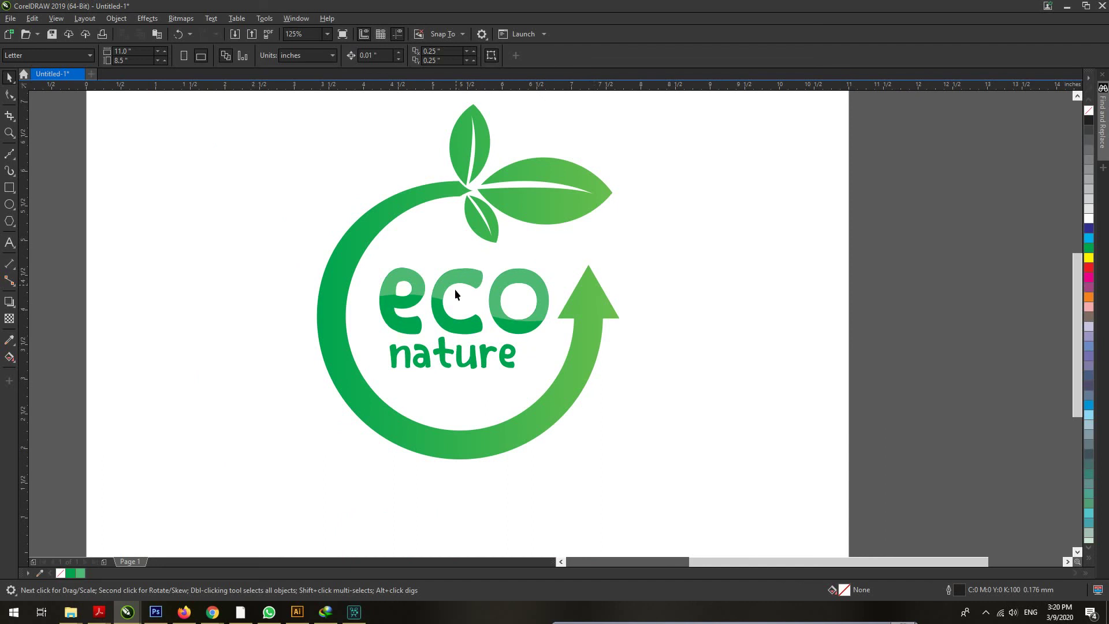
scroll(461, 282, down, 1)
drag(670, 450, 669, 448)
drag(525, 298, 528, 274)
click(607, 317)
scroll(507, 314, up, 1)
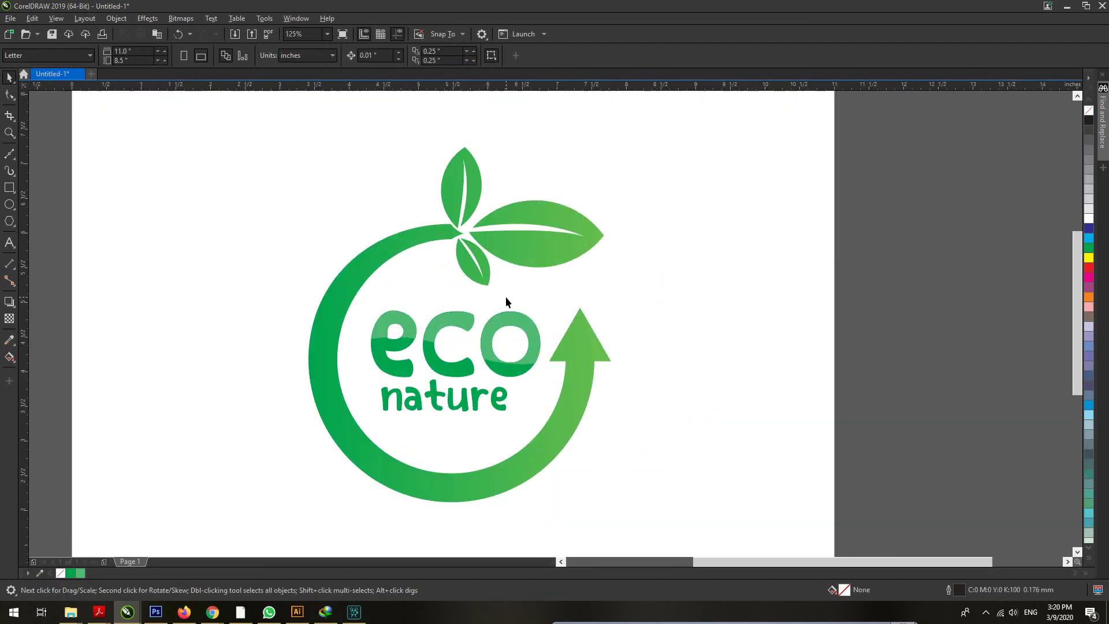
drag(652, 471, 652, 472)
Preview the finished logo in full screen, then view it on the whole page.
key(shift+F2)
key(F9)
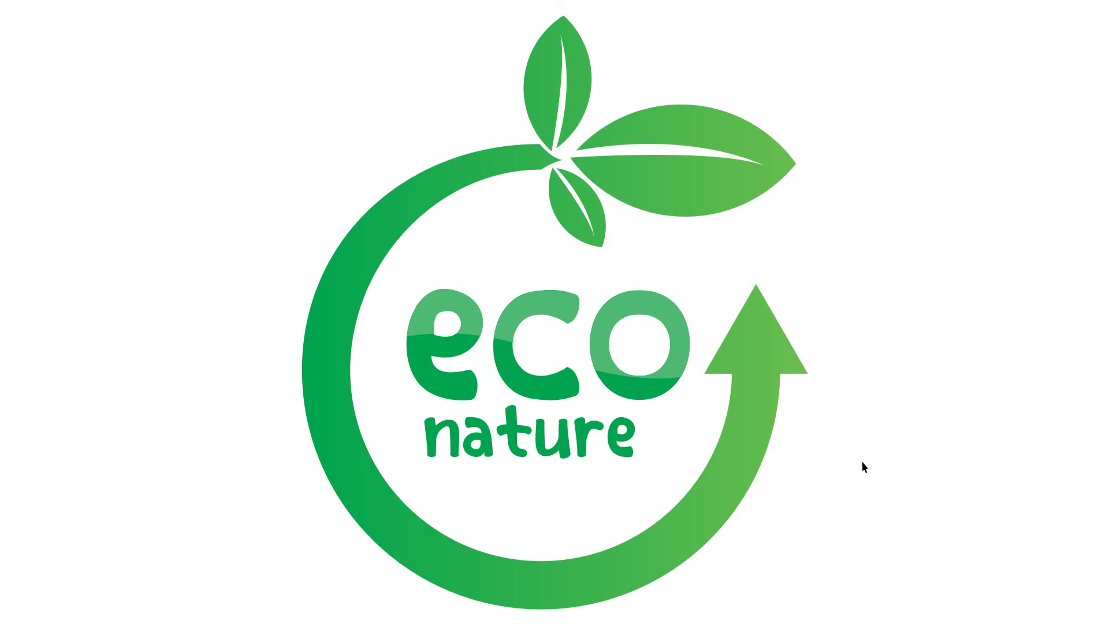
key(Escape)
scroll(809, 424, down, 3)
click(873, 300)
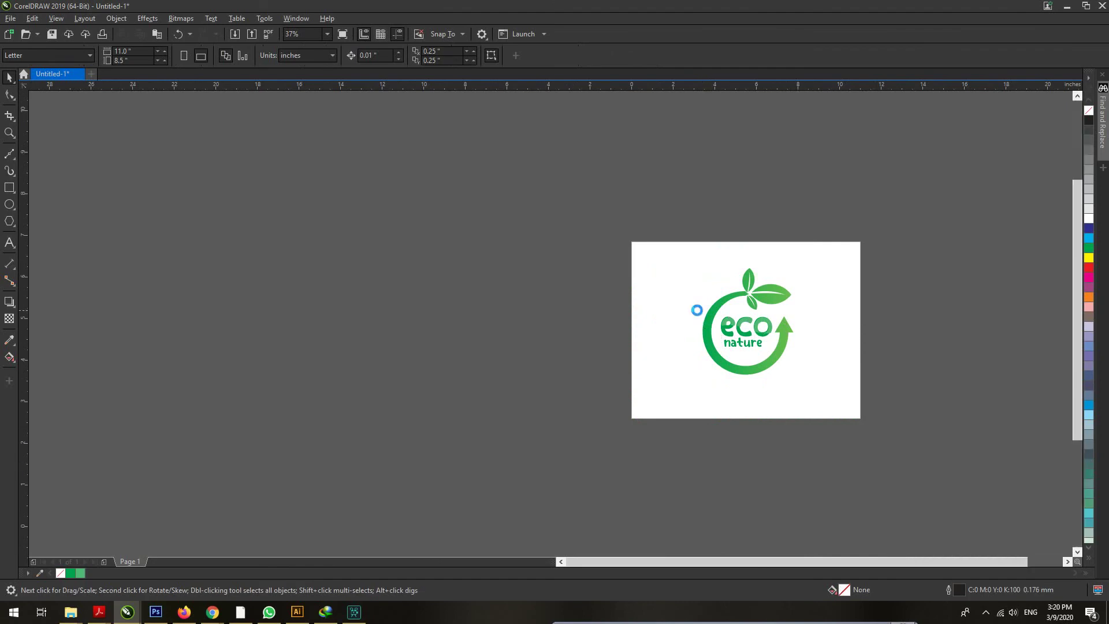
scroll(526, 286, up, 2)
scroll(525, 286, down, 2)
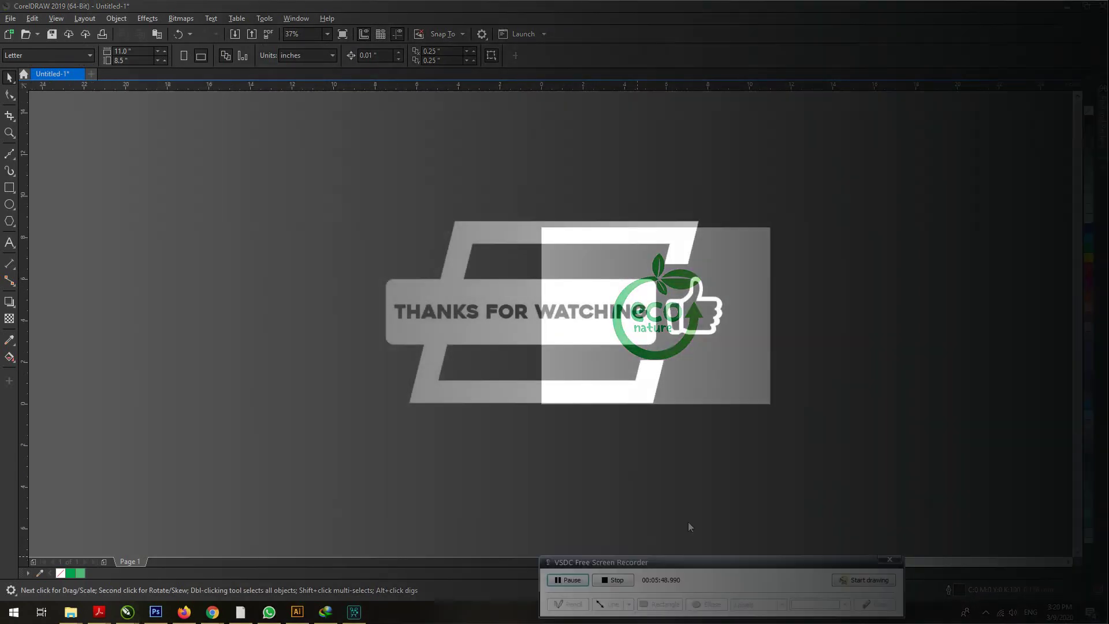